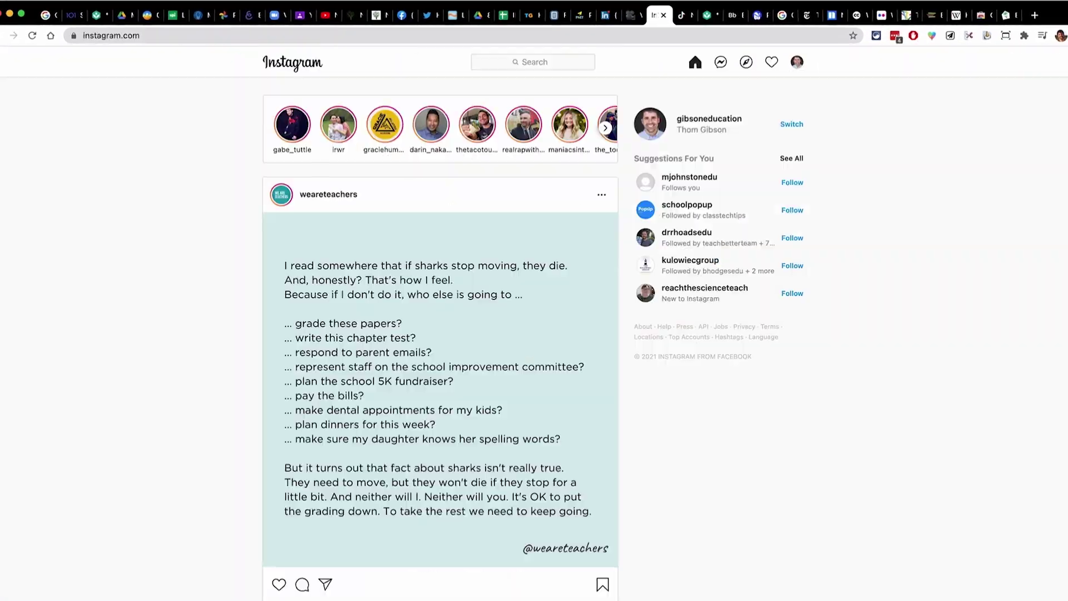
pyautogui.hotkey('ctrl', 'Tab')
pyautogui.hotkey('ctrl', 'Tab')
pyautogui.hotkey('ctrl', 'Tab')
pyautogui.hotkey('ctrl', 'Tab')
pyautogui.hotkey('ctrl', 'Tab')
pyautogui.hotkey('ctrl', 'Tab')
pyautogui.hotkey('ctrl', 'Tab')
pyautogui.hotkey('ctrl', 'Tab')
pyautogui.hotkey('ctrl', 'Tab')
pyautogui.hotkey('ctrl', 'Tab')
pyautogui.hotkey('ctrl', 'Tab')
pyautogui.hotkey('ctrl', 'Tab')
pyautogui.hotkey('ctrl', 'Tab')
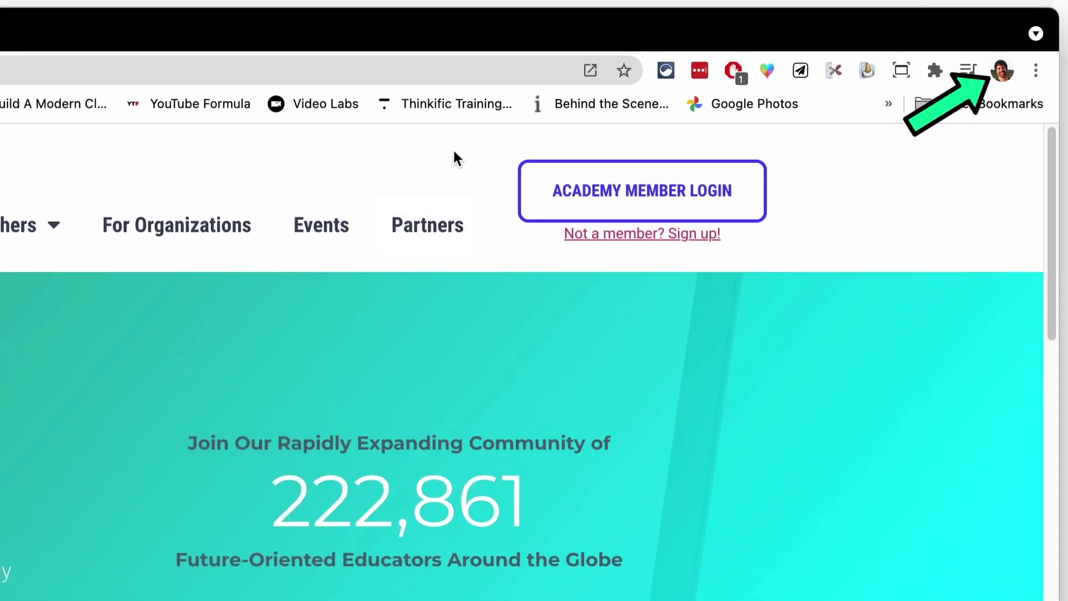
# Show the list of Chrome profiles from the toolbar avatar
pyautogui.click(1004, 71)
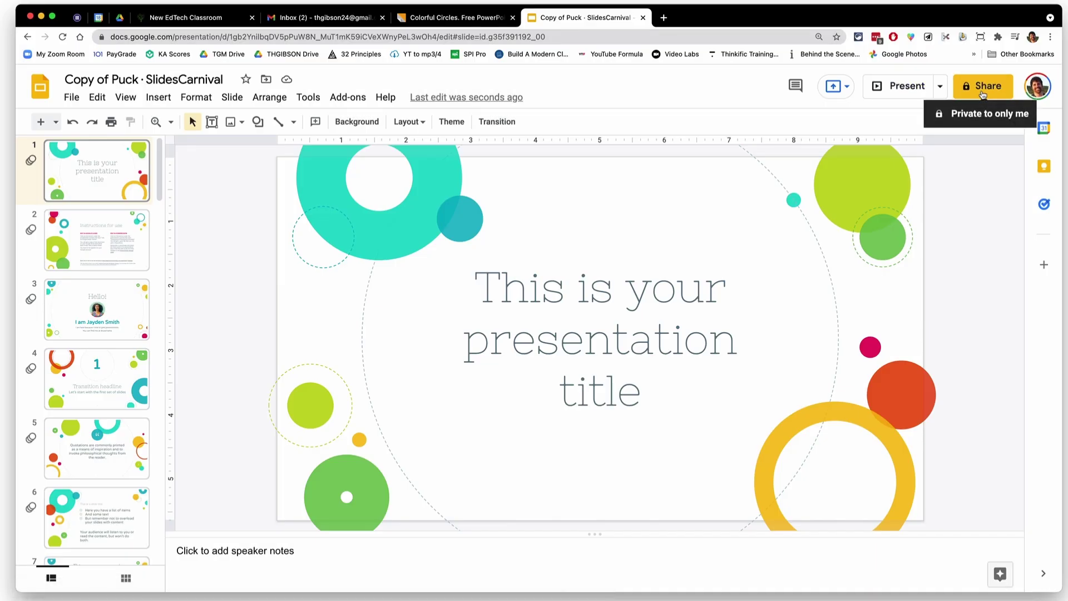
# Share the presentation copy with a contact, then load its copy page in the second profile's window
pyautogui.click(983, 92)
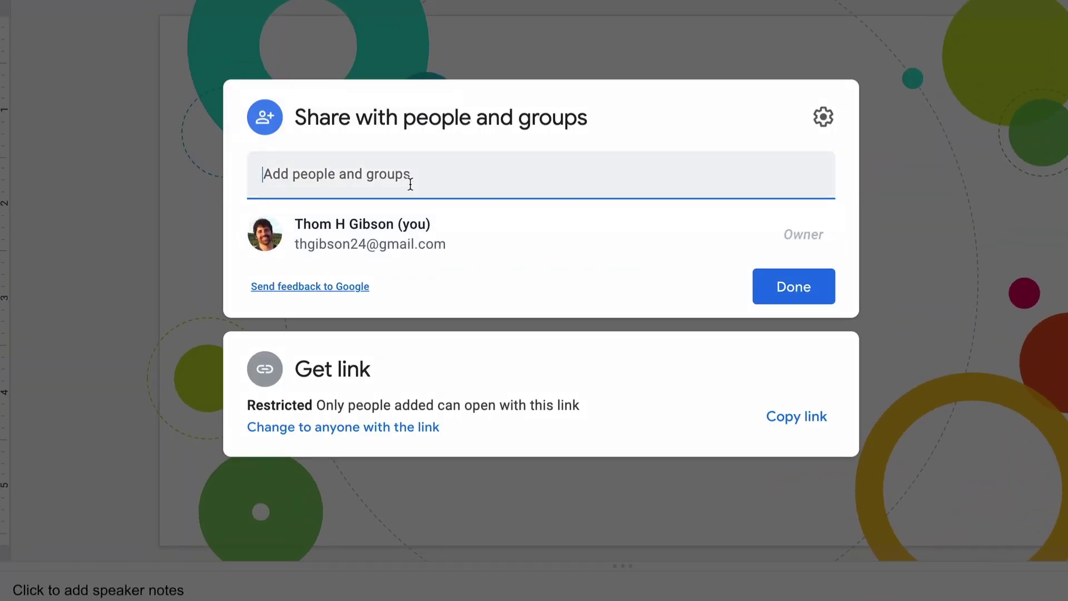
pyautogui.write('gibsonedu')
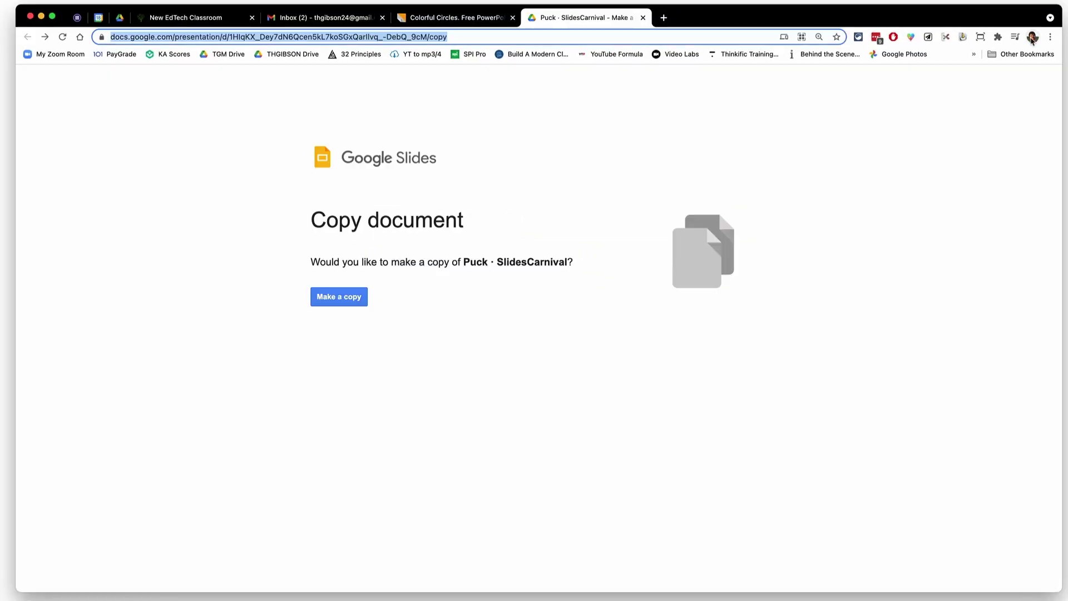
pyautogui.click(1041, 37)
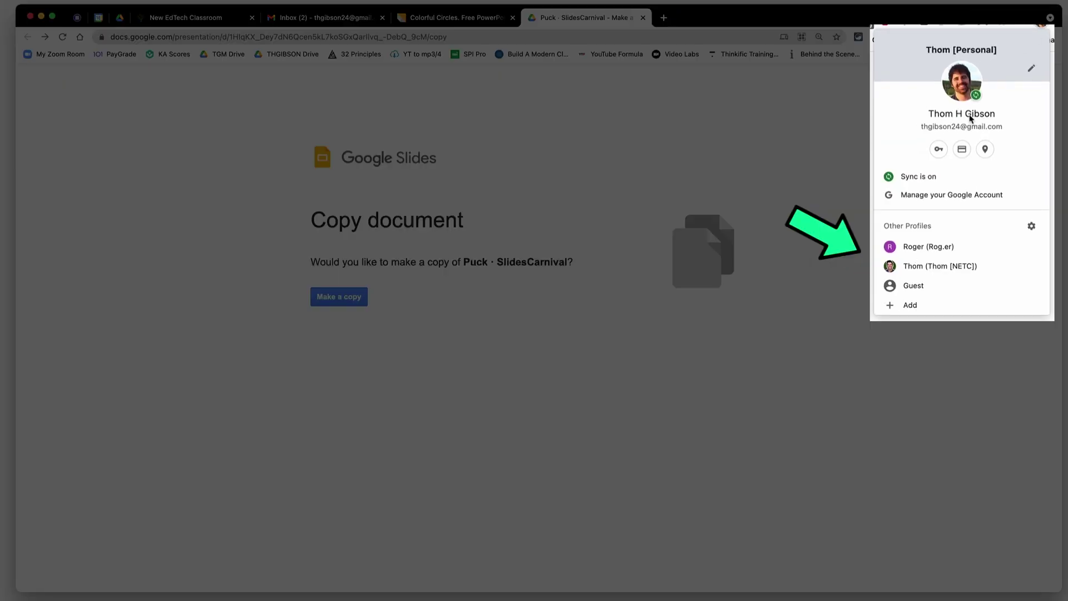
pyautogui.click(950, 266)
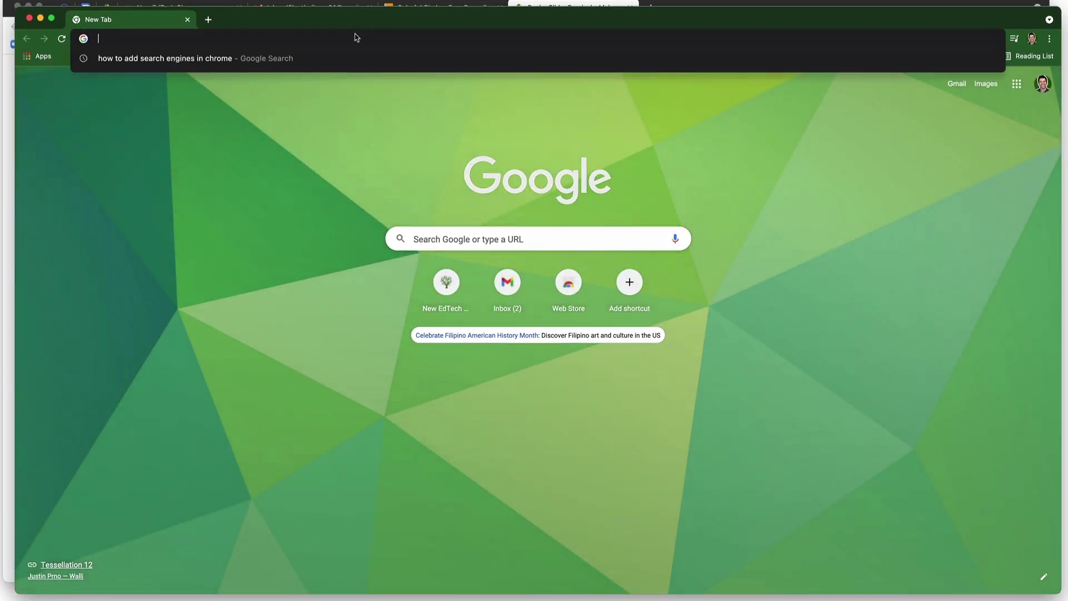
pyautogui.press('Return')
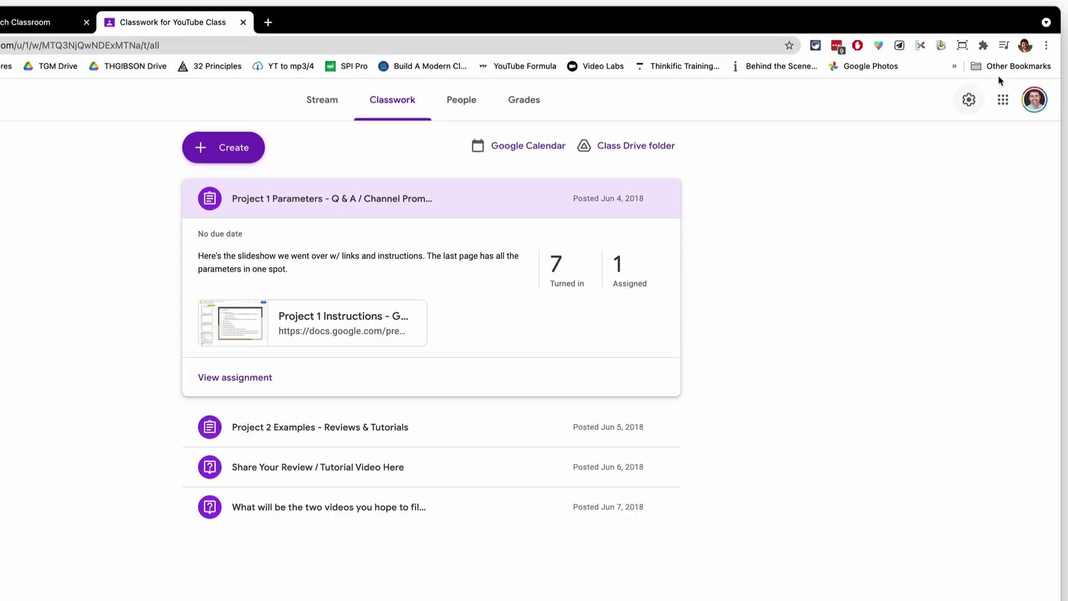
# Show the Chrome profiles to switch over to the student account
pyautogui.click(1025, 45)
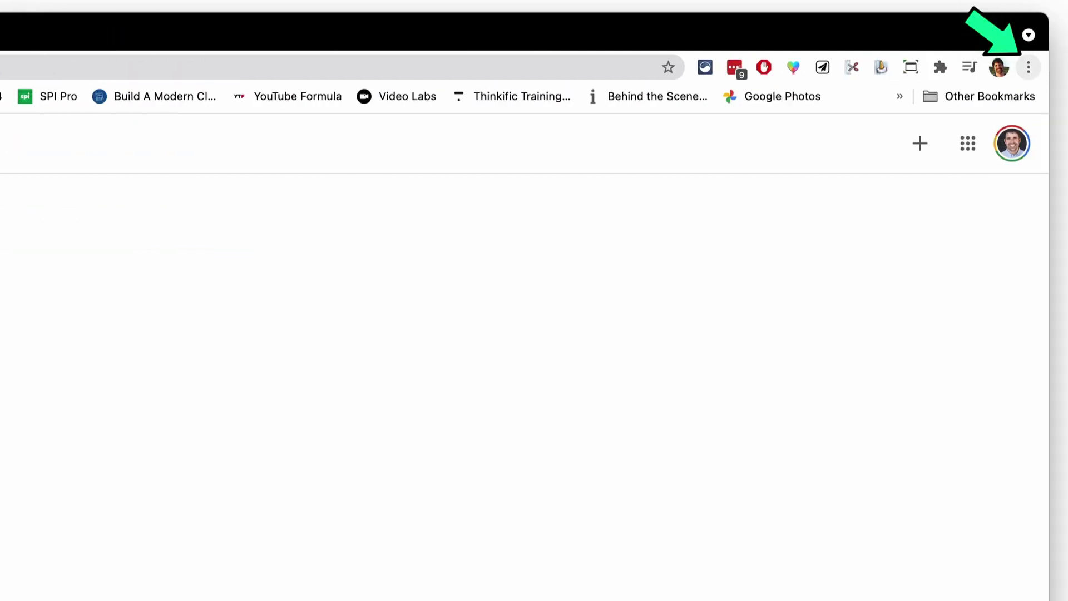
# Create a Google Classroom shortcut that opens as its own window
pyautogui.click(1028, 67)
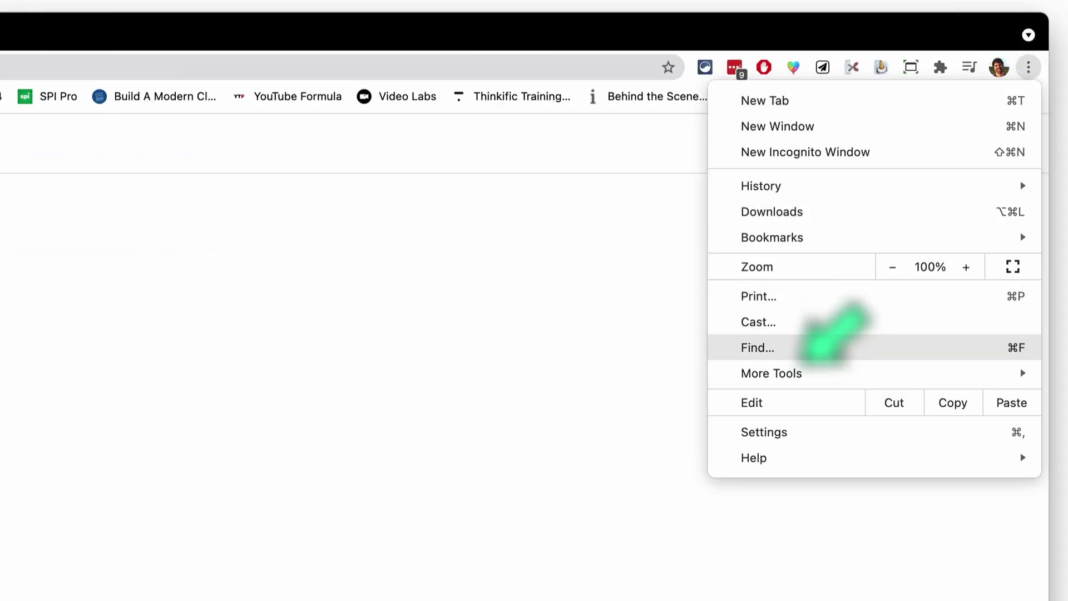
pyautogui.moveTo(804, 368)
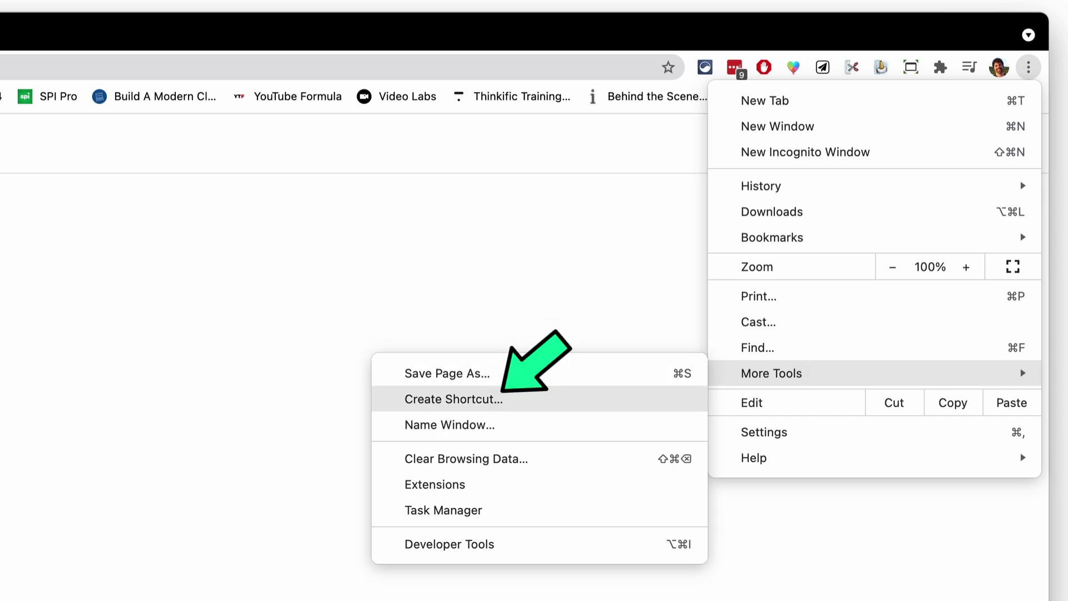
pyautogui.click(454, 399)
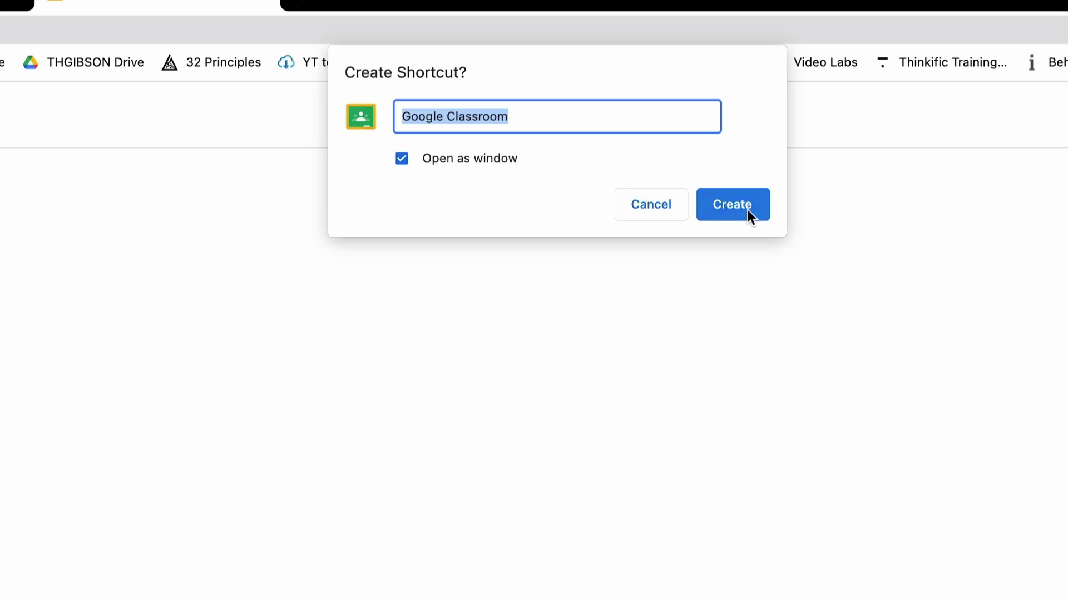
pyautogui.click(744, 209)
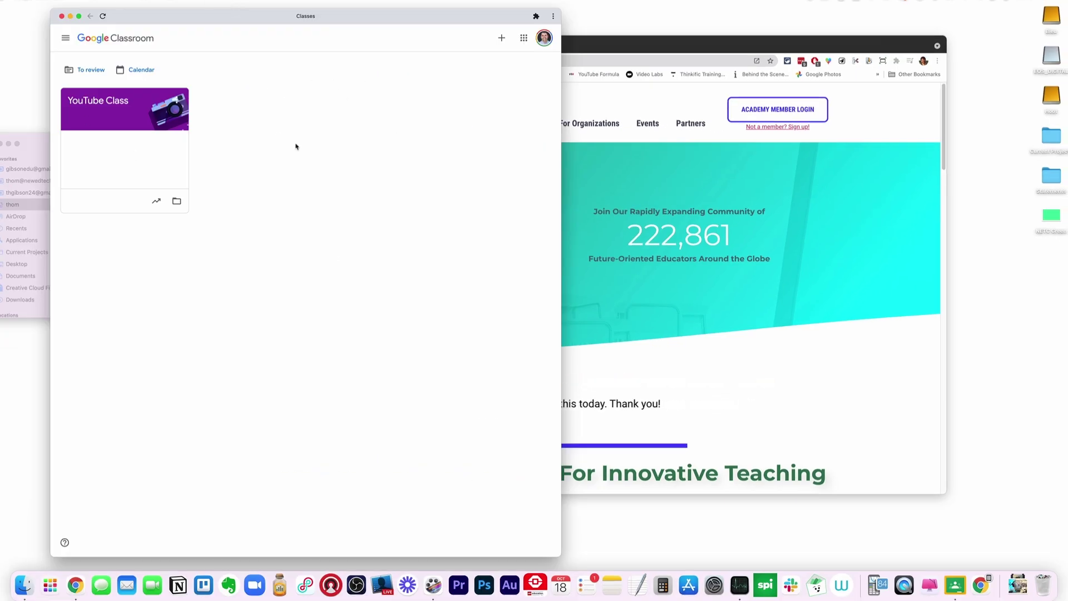
# Move the Classroom app window right and open the YouTube Class stream
pyautogui.moveTo(303, 16); pyautogui.dragTo(455, 23)
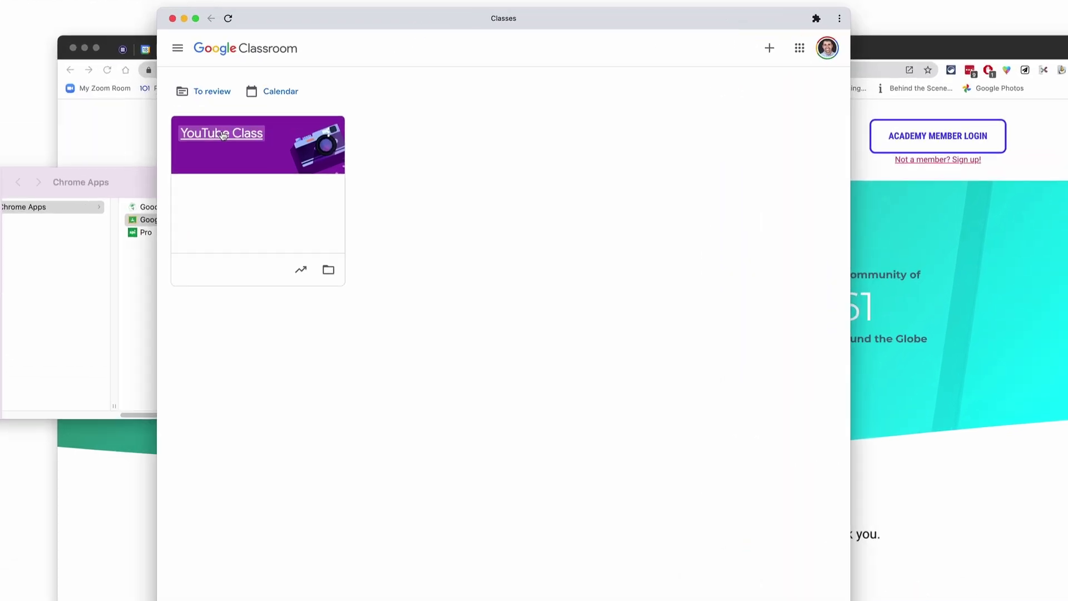
pyautogui.click(250, 108)
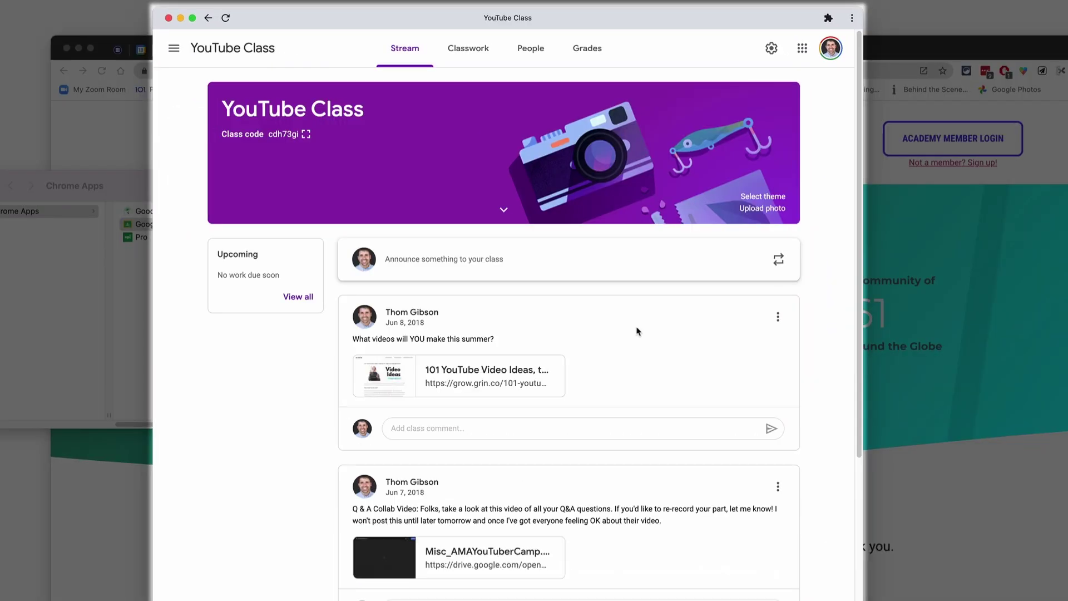
pyautogui.scroll(-8, 633, 340)
pyautogui.scroll(8, 633, 340)
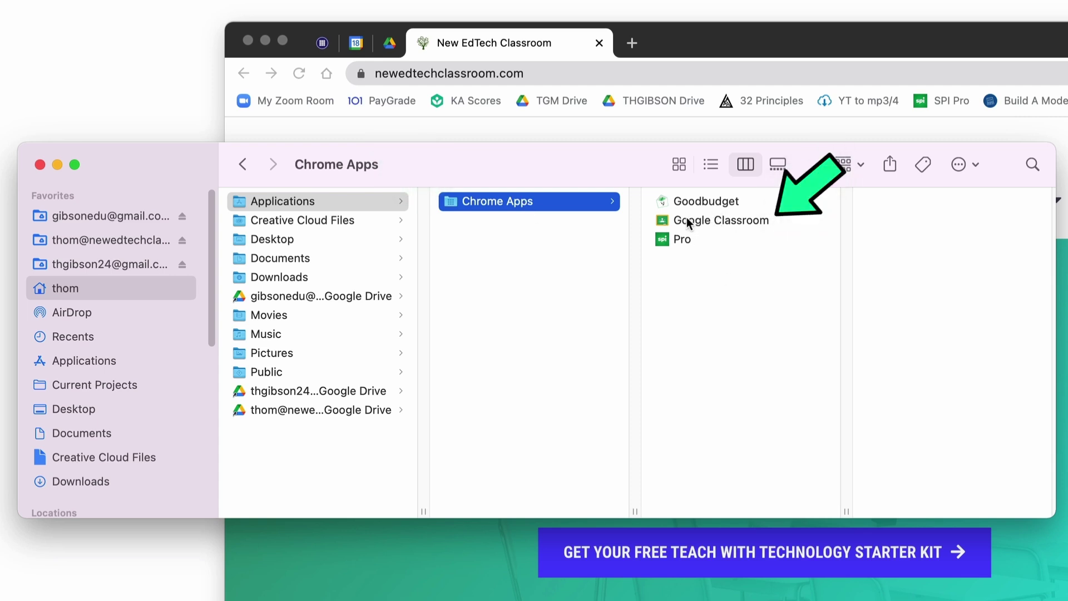
# Drag Google Classroom from the Chrome Apps folder onto the Dock
pyautogui.moveTo(685, 218)
pyautogui.mouseDown()
pyautogui.moveTo(807, 420)
pyautogui.moveTo(717, 476)
pyautogui.moveTo(760, 584)
pyautogui.moveTo(779, 584)
pyautogui.mouseUp()
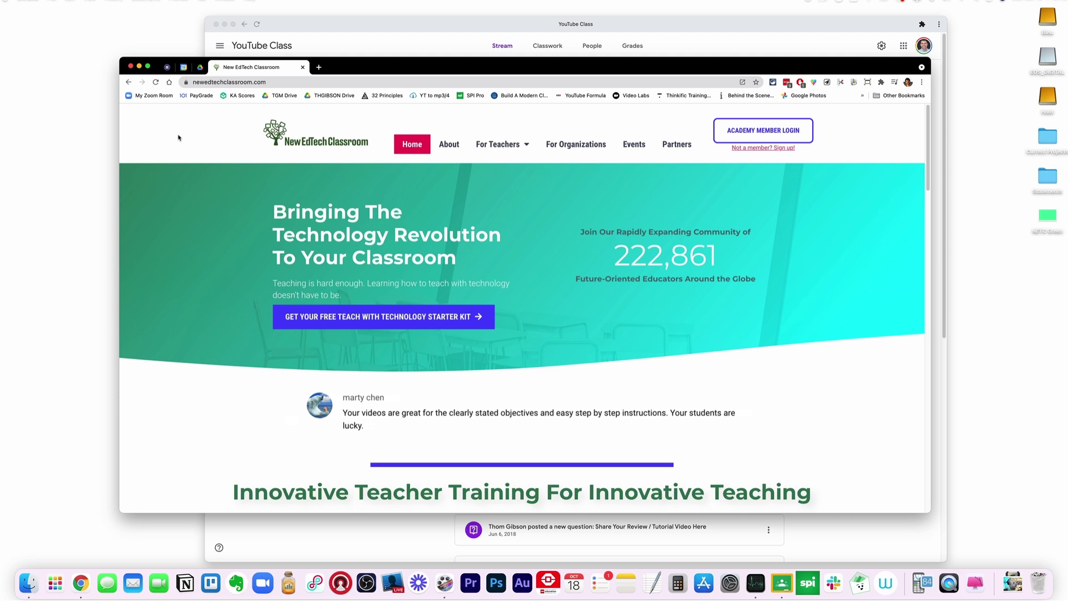
# Switch to the Google Classroom app with Cmd+Tab
pyautogui.press('super')
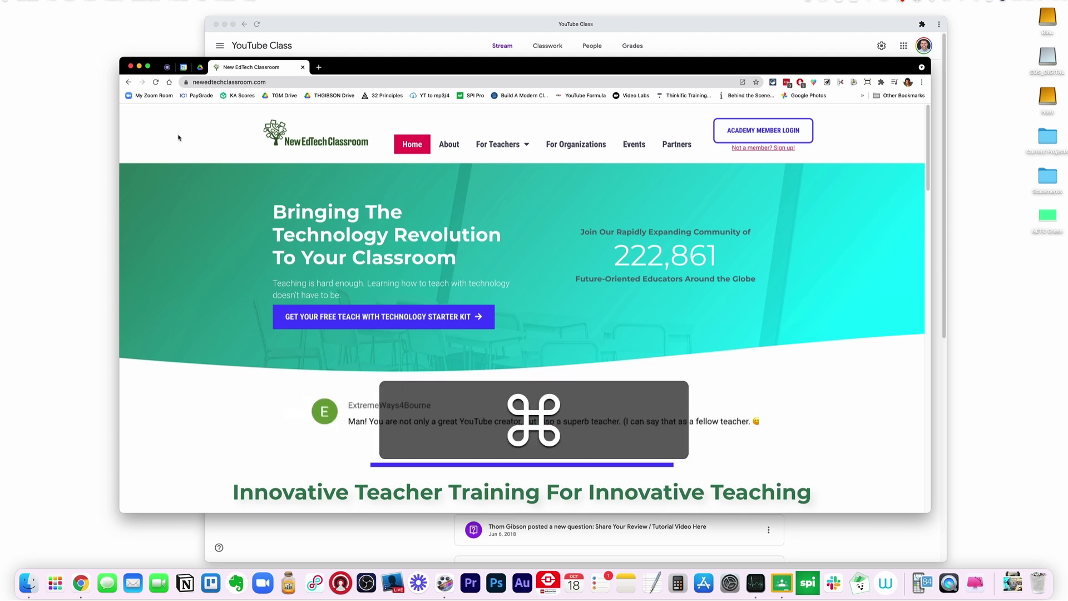
pyautogui.press('super+Tab')
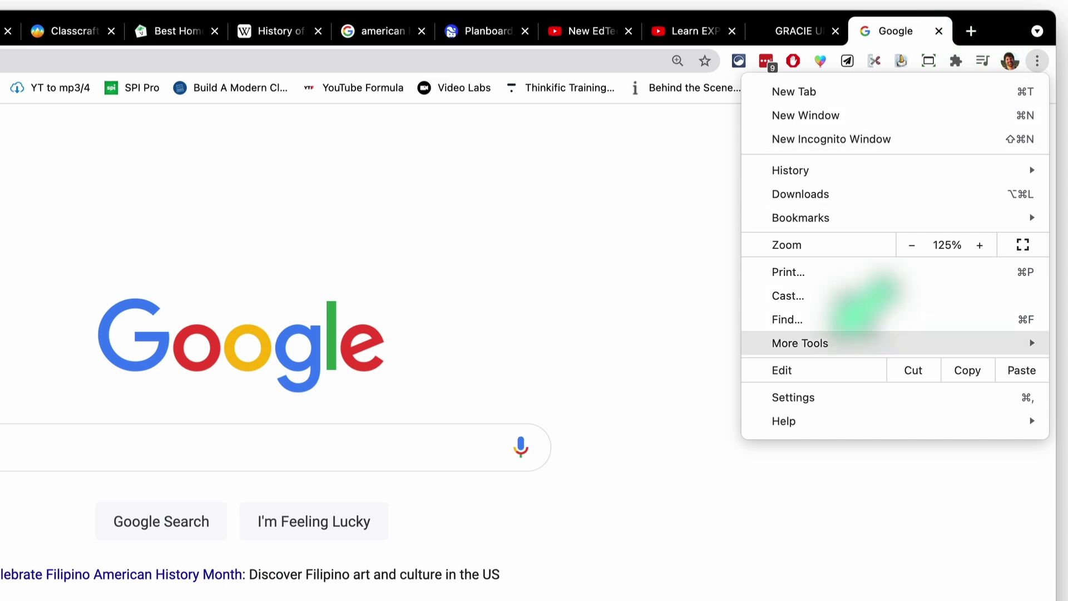
# Open Chrome's Task Manager and select the GPU Process, Browser and AdBlock rows
pyautogui.moveTo(800, 343)
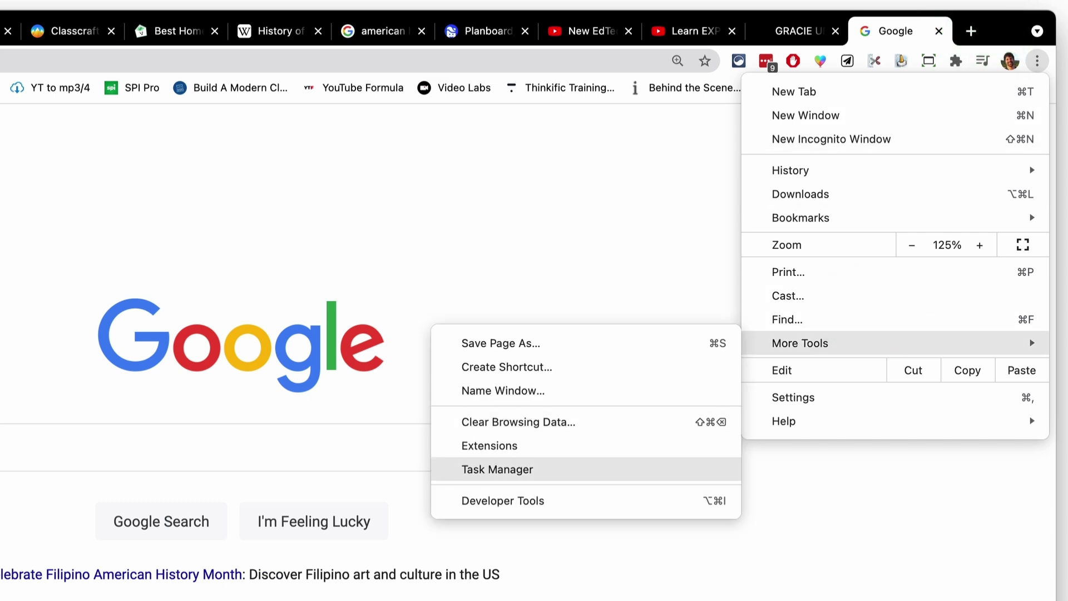
pyautogui.click(501, 469)
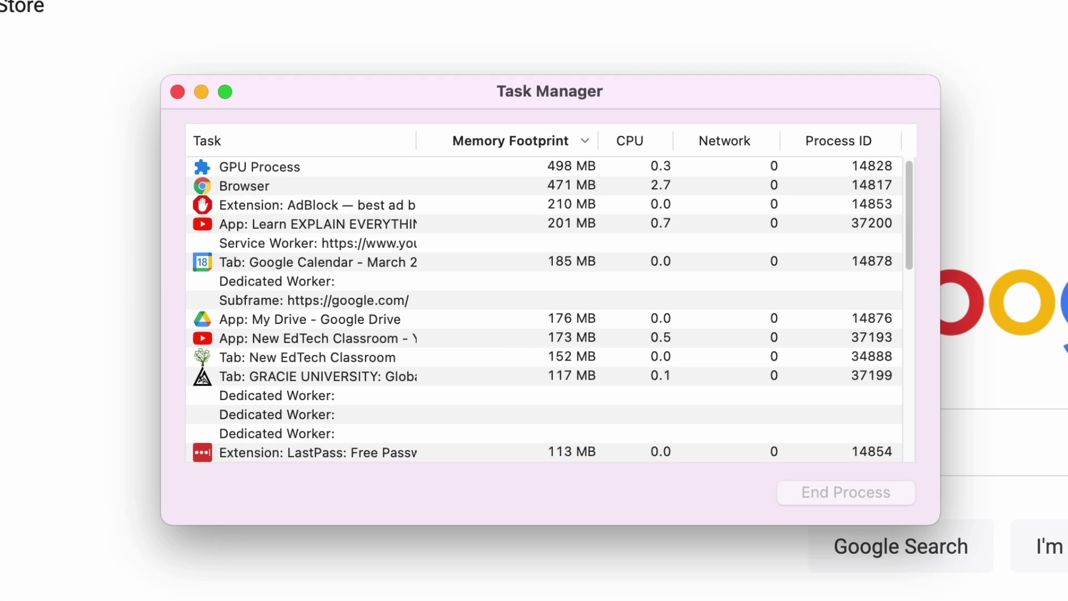
pyautogui.scroll(-10, 549, 309)
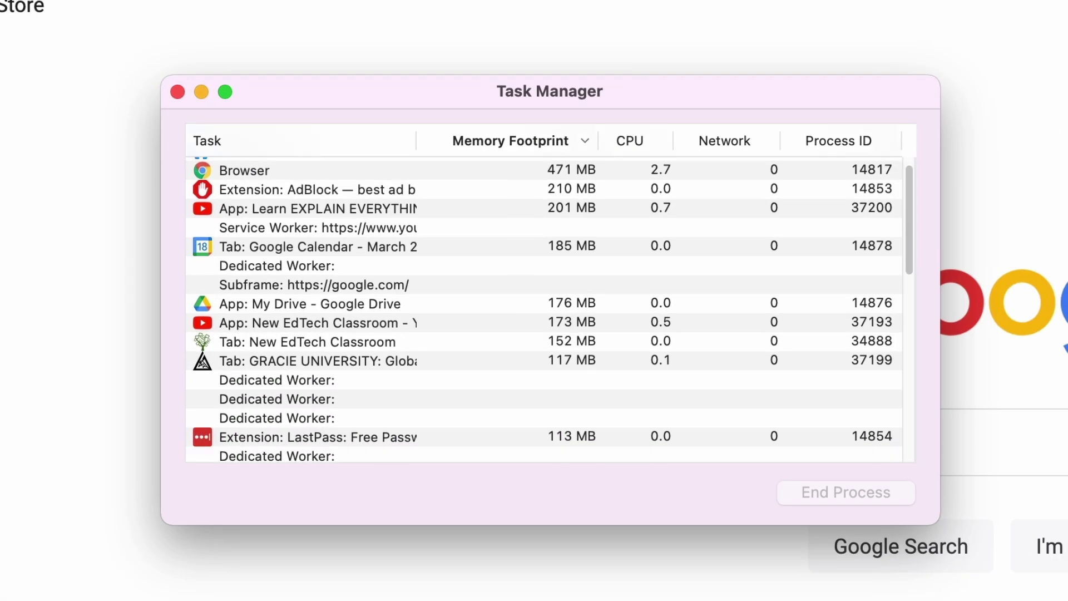
pyautogui.scroll(10, 549, 309)
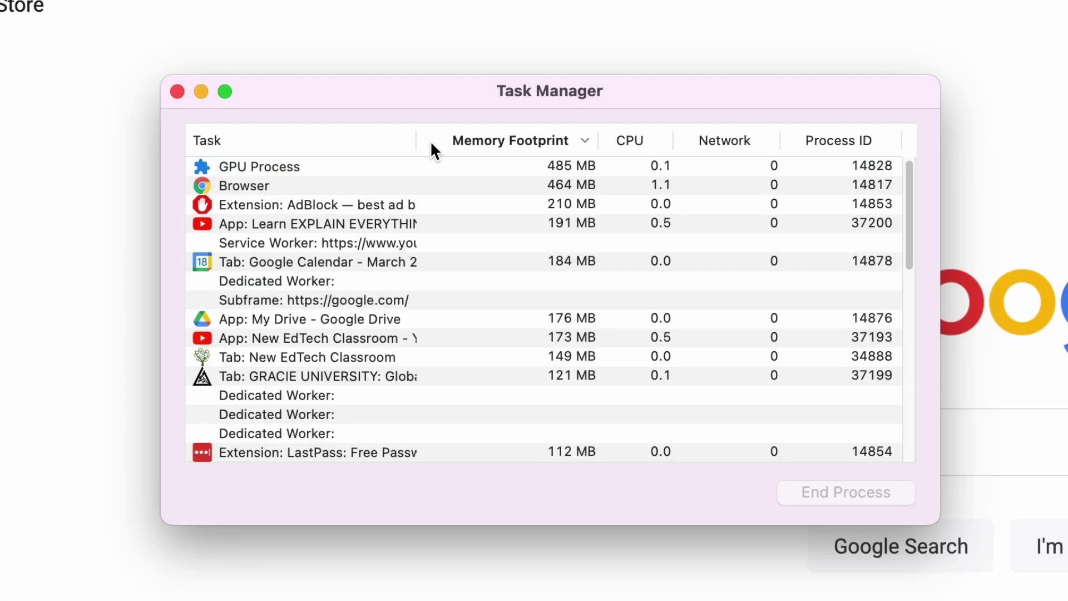
pyautogui.press('Down')
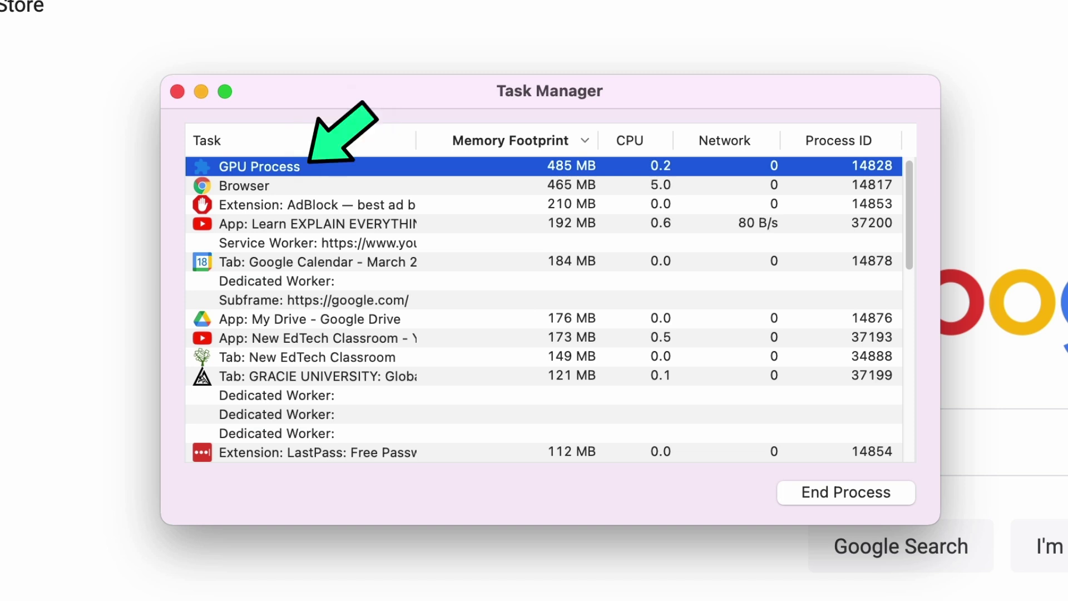
pyautogui.click(244, 186)
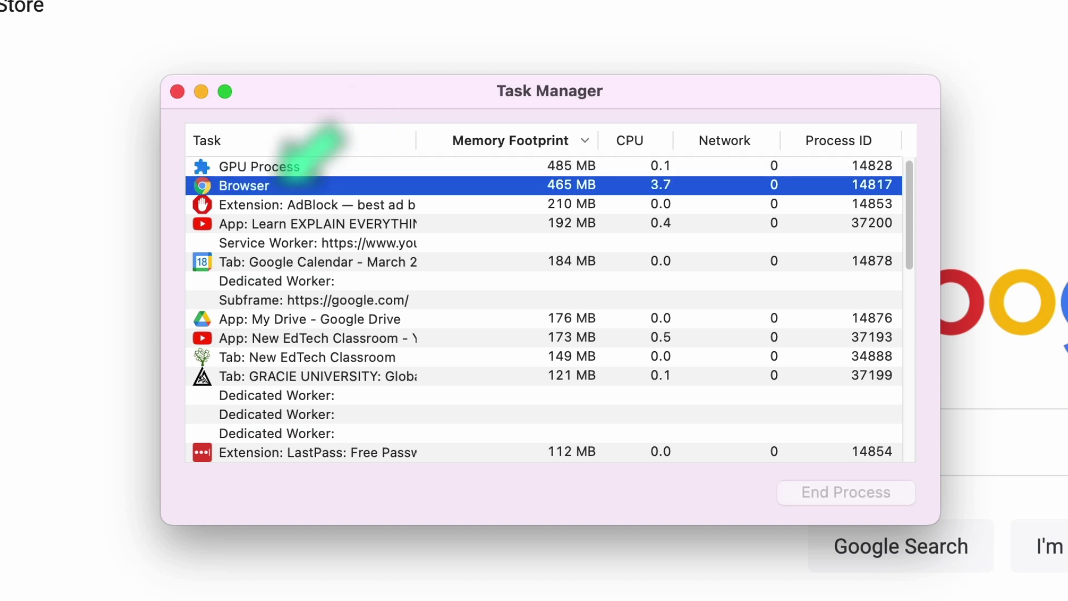
pyautogui.click(245, 204)
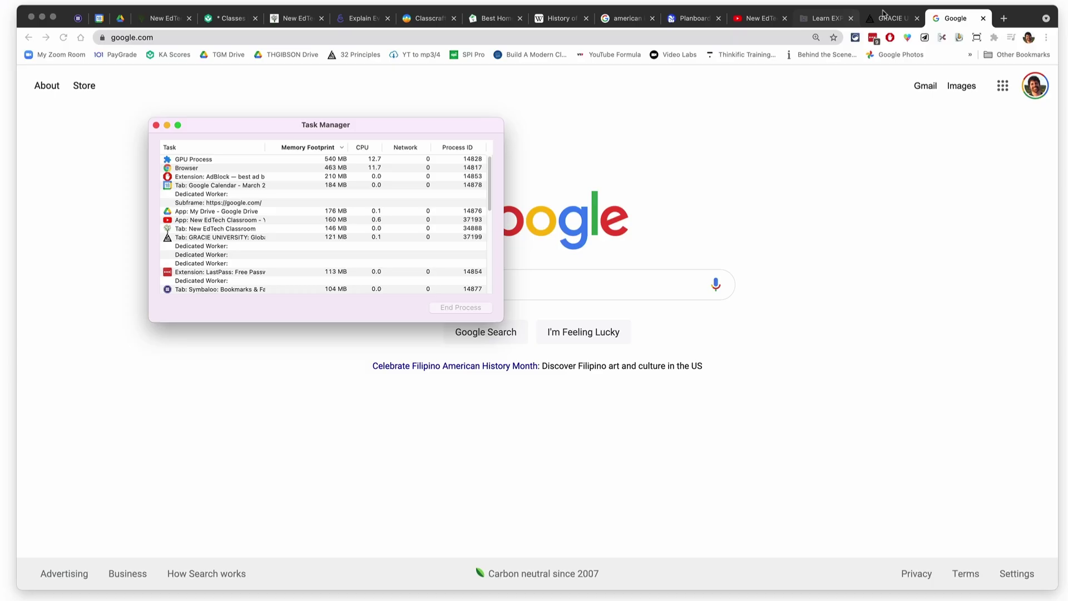
# Reload and then close the crashed Learn EXPLAIN EVERYTHING tab, and reopen Task Manager
pyautogui.click(836, 15)
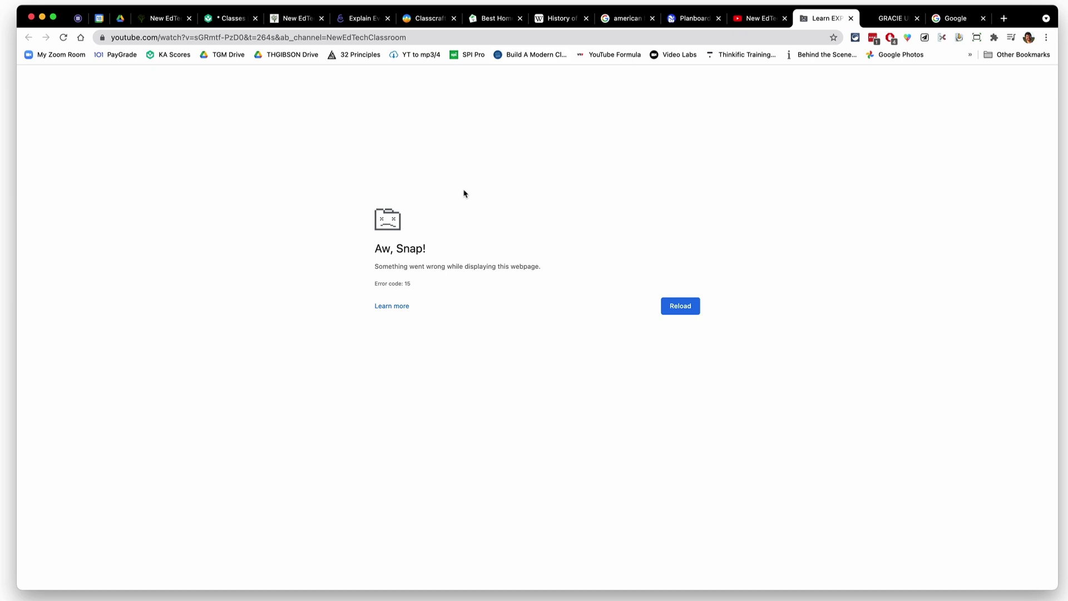
pyautogui.press('super+r')
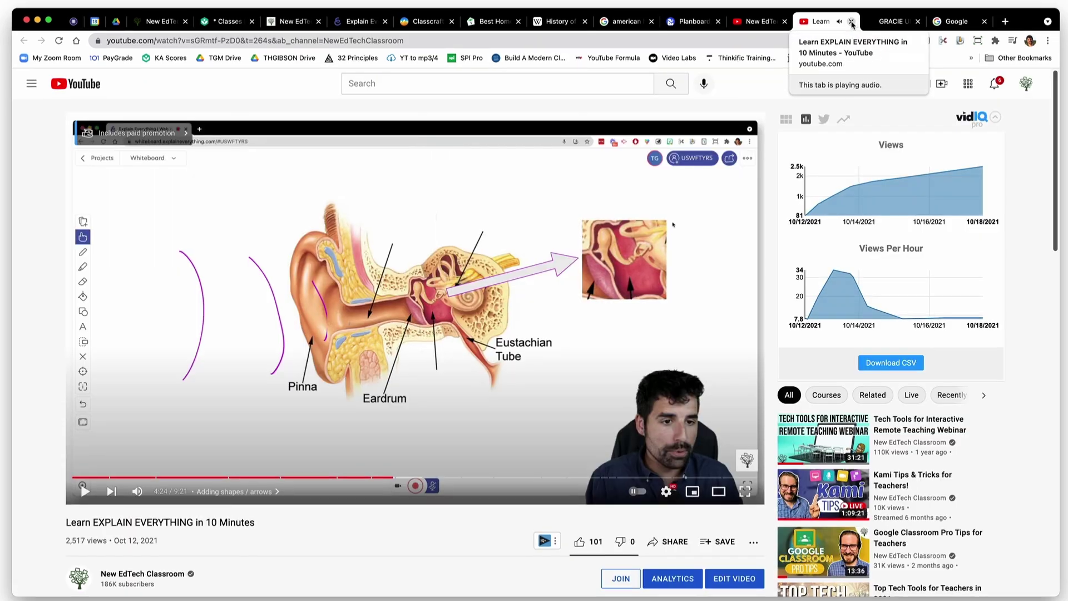
pyautogui.click(852, 22)
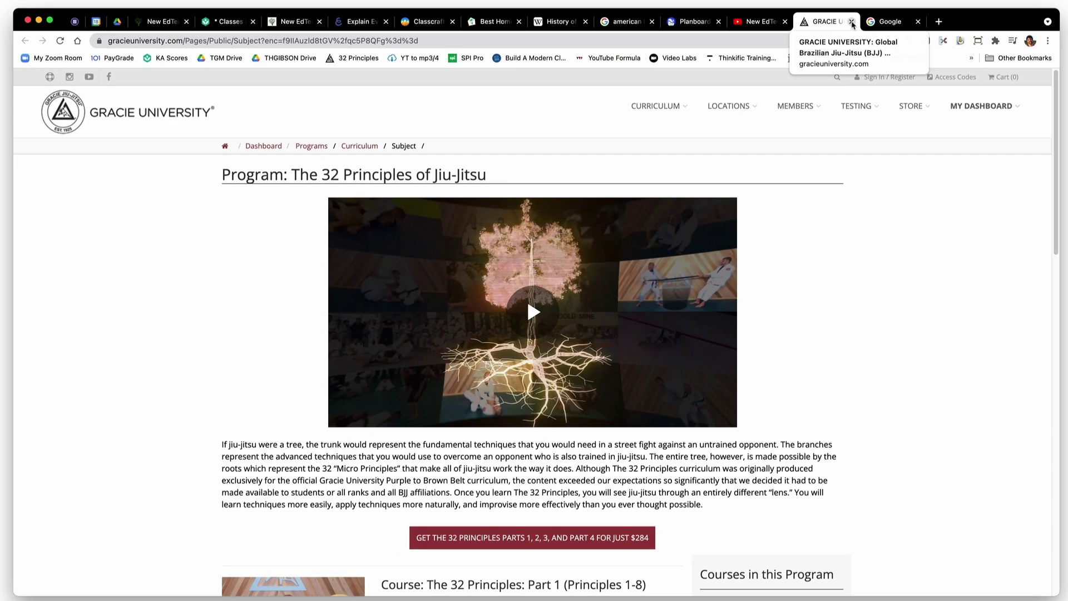
pyautogui.hotkey('shift', 'Escape')
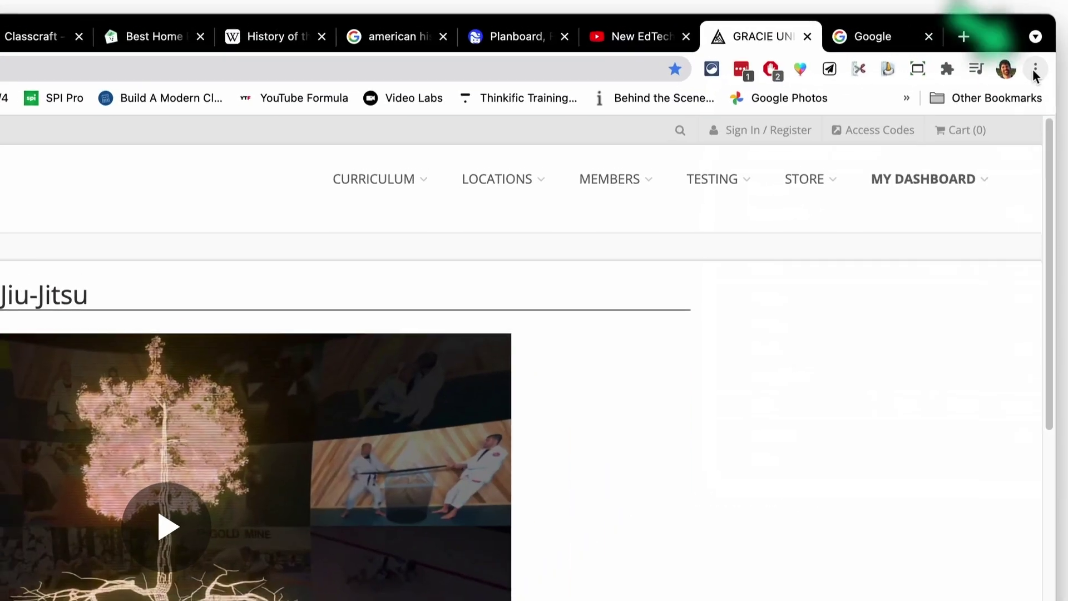
pyautogui.click(1048, 41)
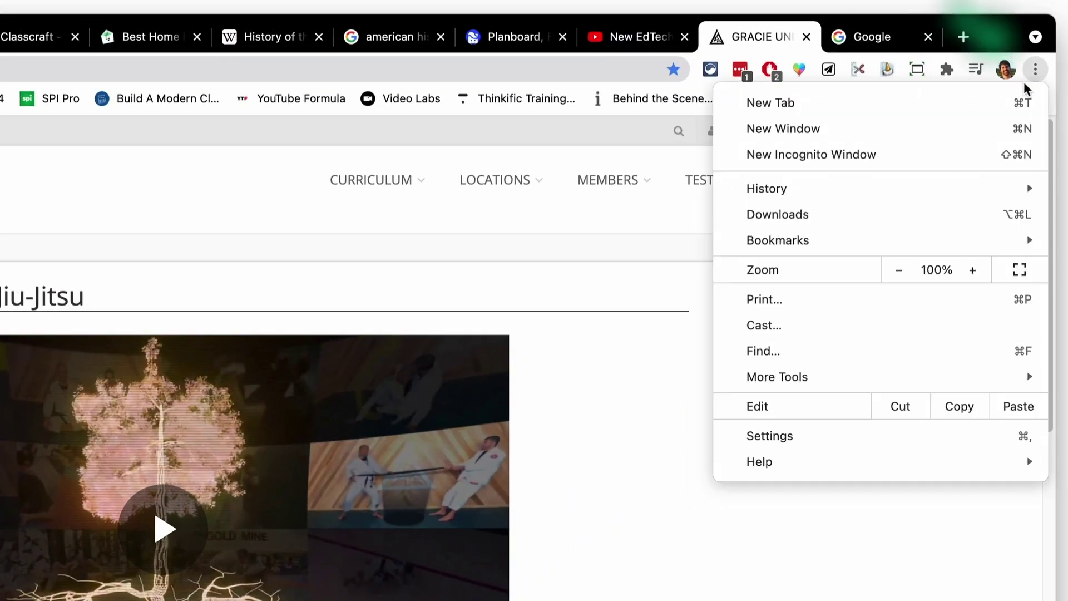
# Open Chrome's Notifications permission page under Privacy and security > Site Settings
pyautogui.click(801, 435)
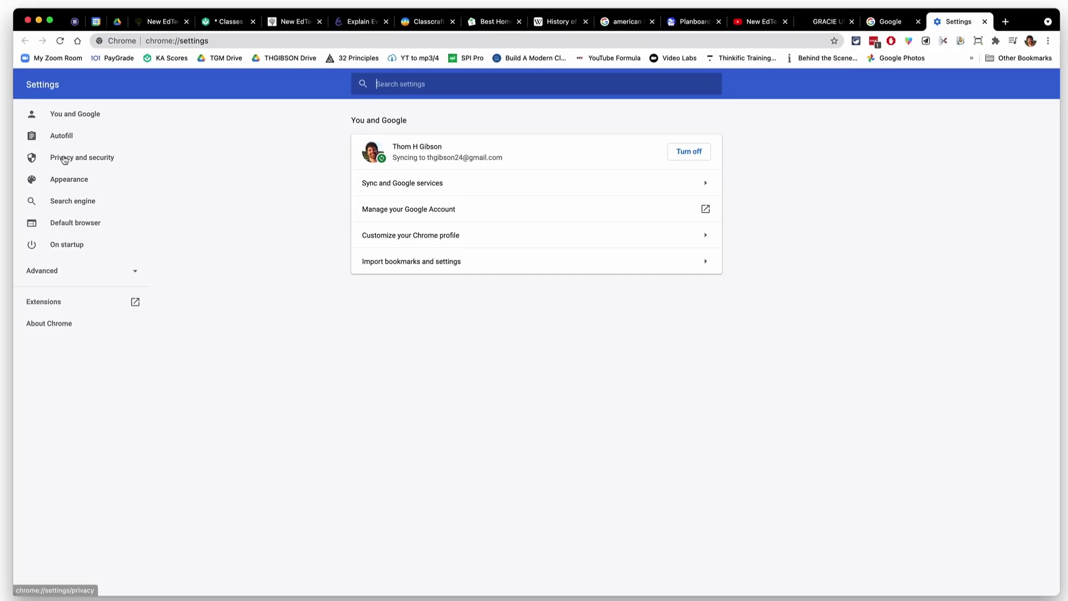
pyautogui.click(89, 220)
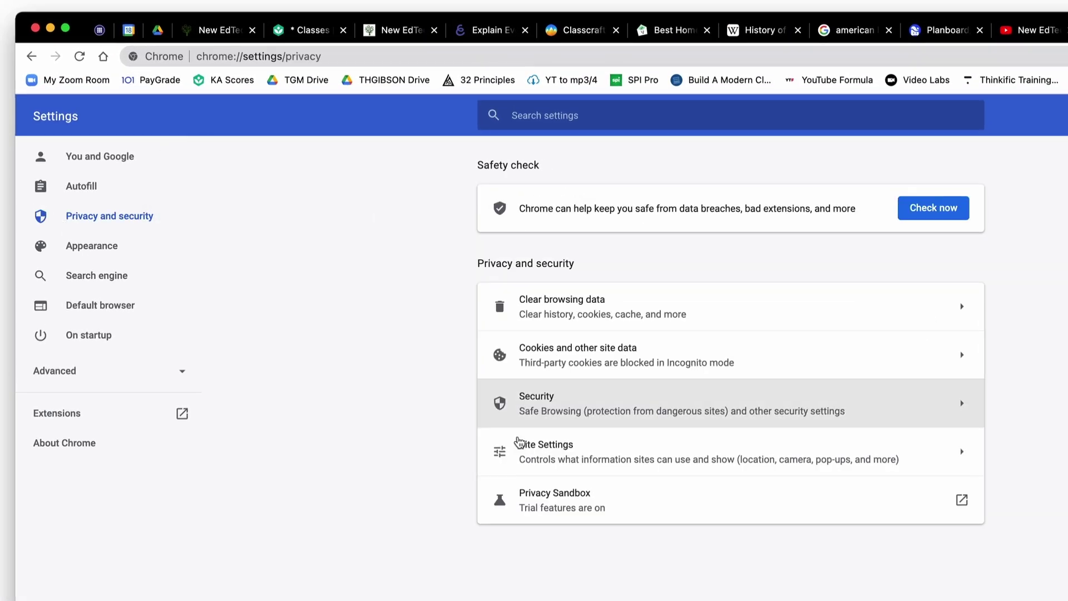
pyautogui.click(610, 452)
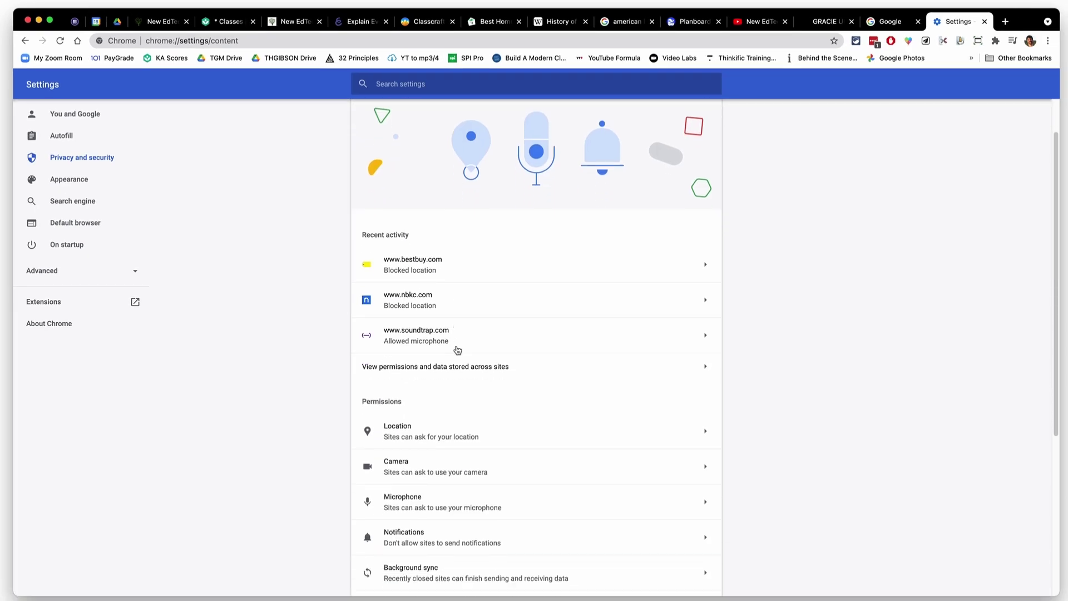
pyautogui.scroll(-2, 622, 480)
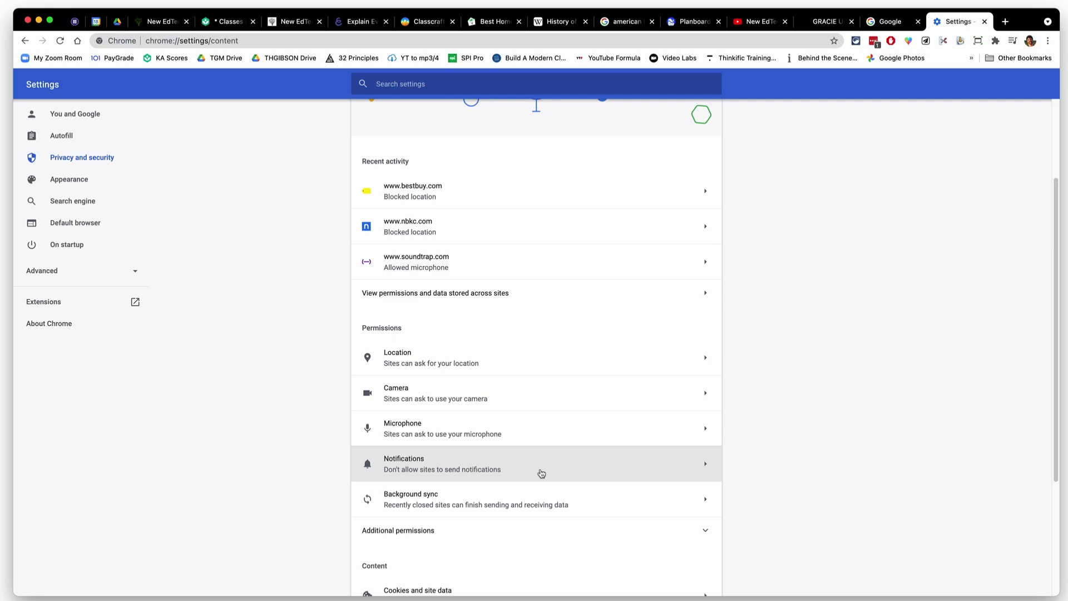
pyautogui.click(539, 472)
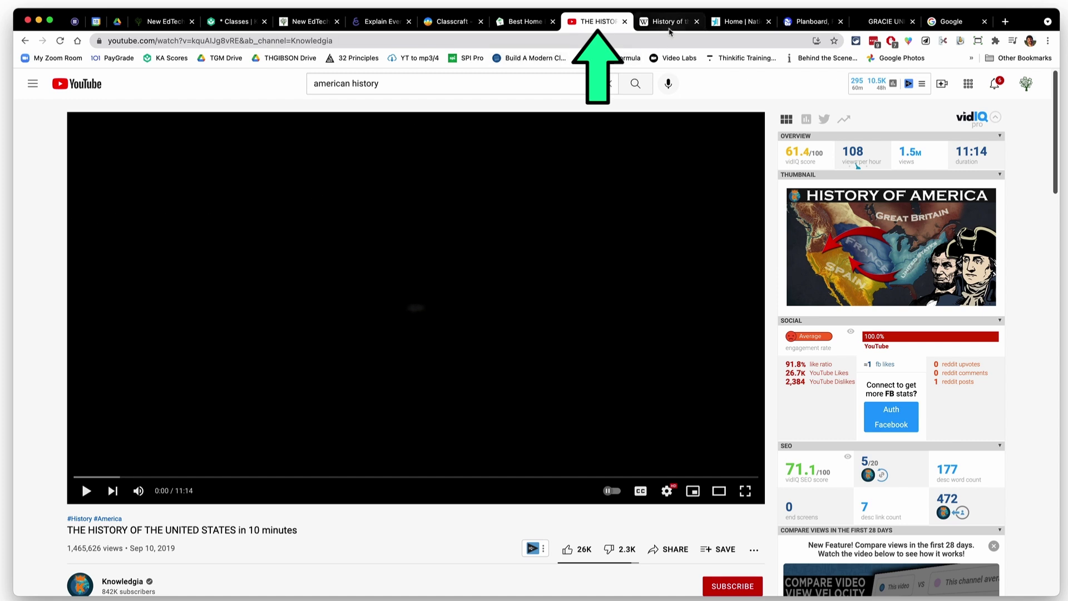
# Switch between the Wikipedia and museum history tabs, ending on the National Museum of American History tab
pyautogui.click(669, 23)
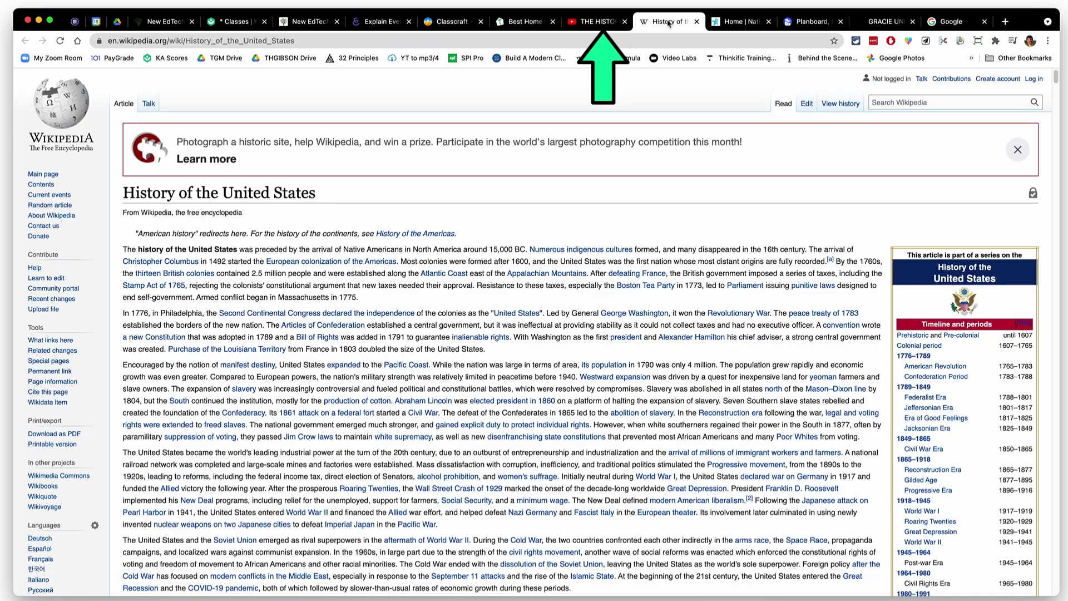
pyautogui.click(729, 23)
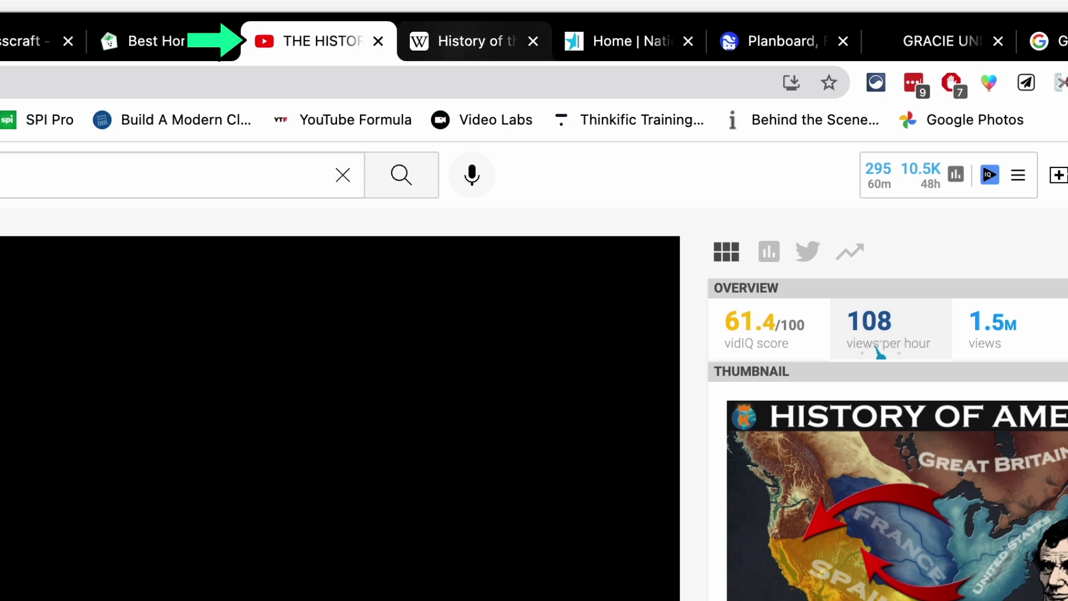
pyautogui.click(471, 40)
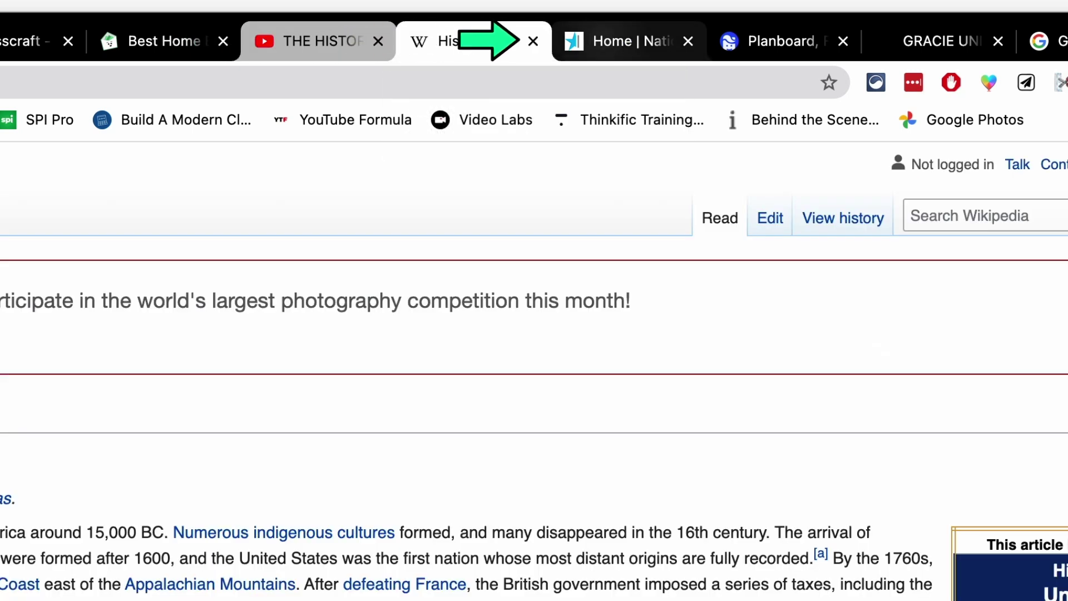
pyautogui.click(581, 41)
# Put the three history tabs into a new tab group named 'History' and toggle its collapse
pyautogui.rightClick(316, 35)
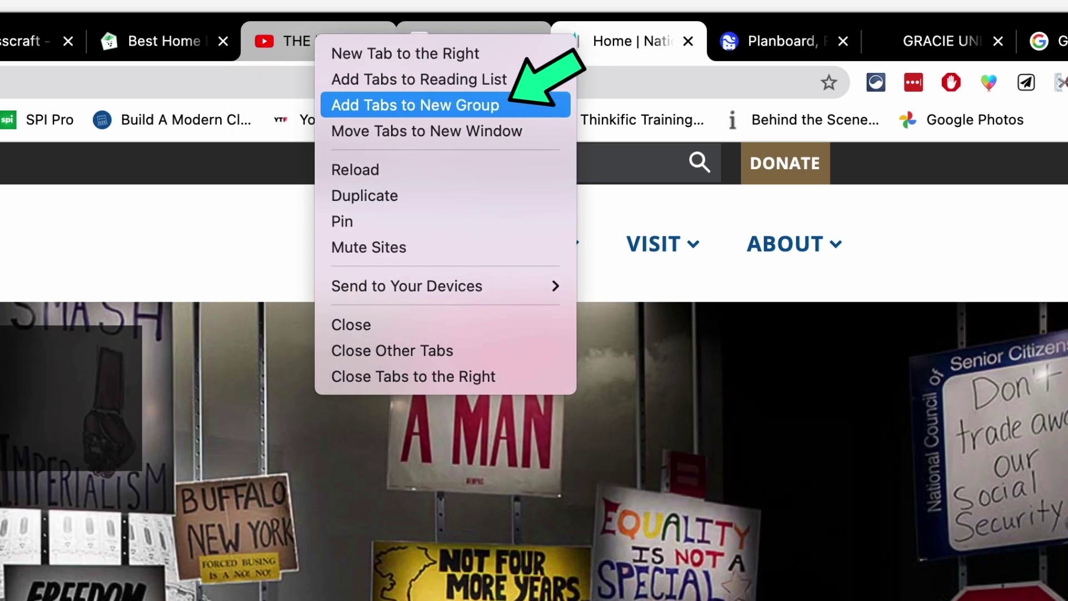
pyautogui.click(415, 106)
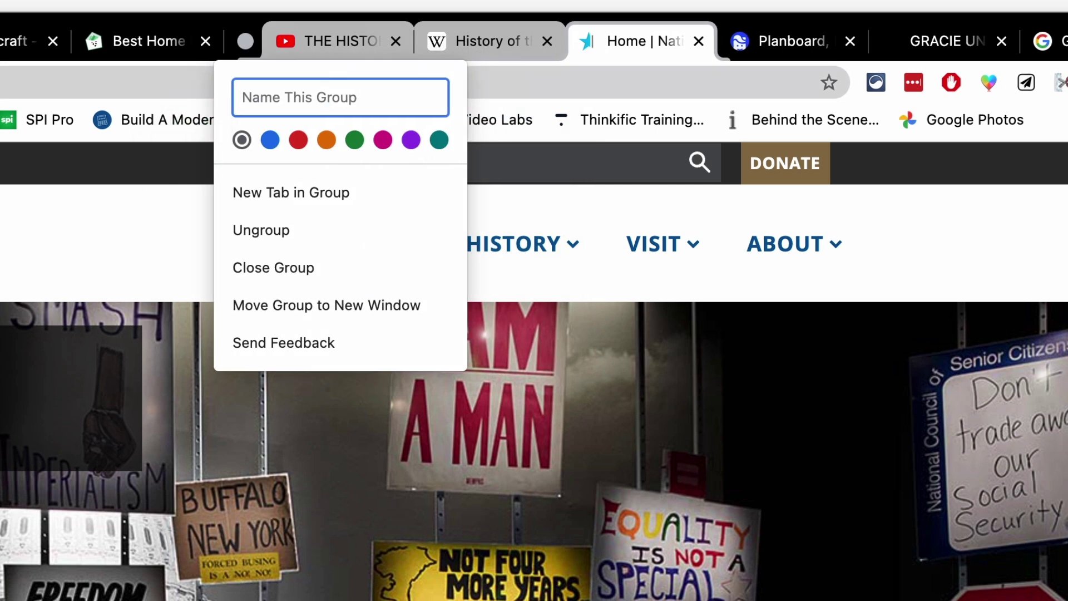
pyautogui.write('History')
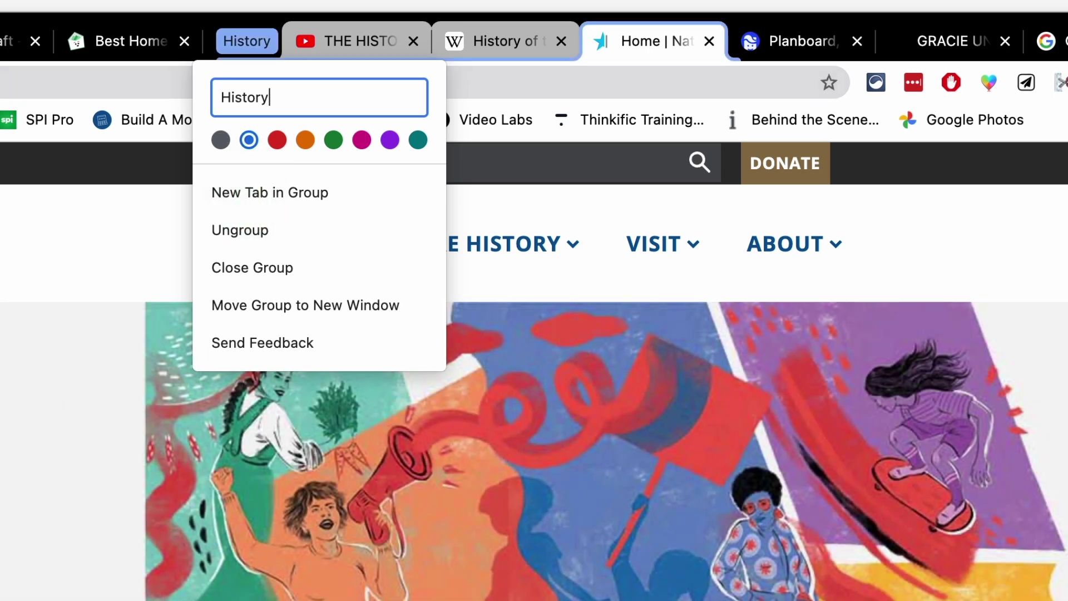
pyautogui.press('Return')
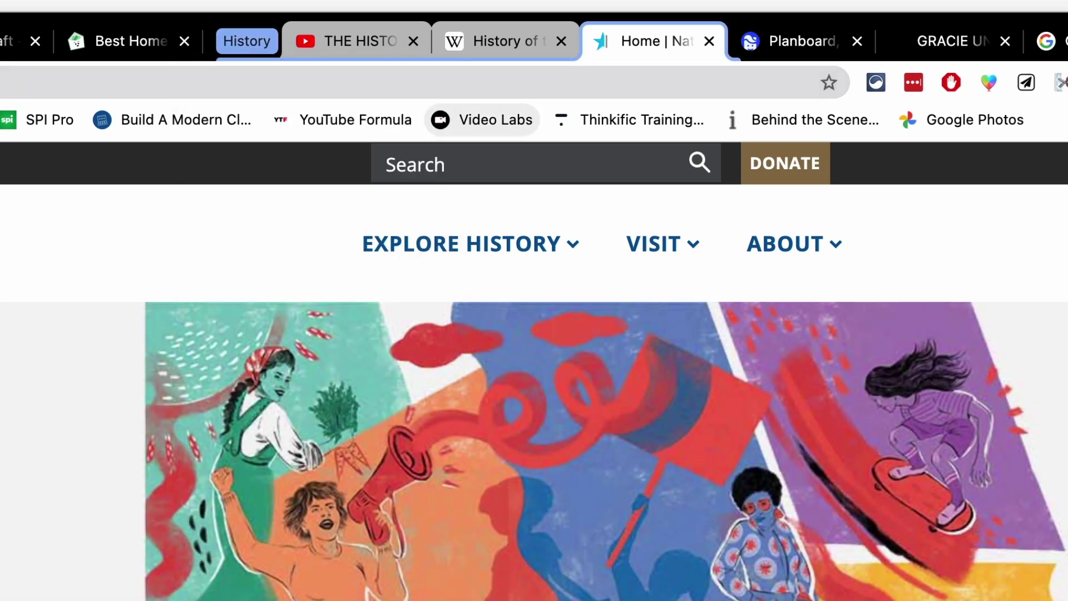
pyautogui.click(247, 40)
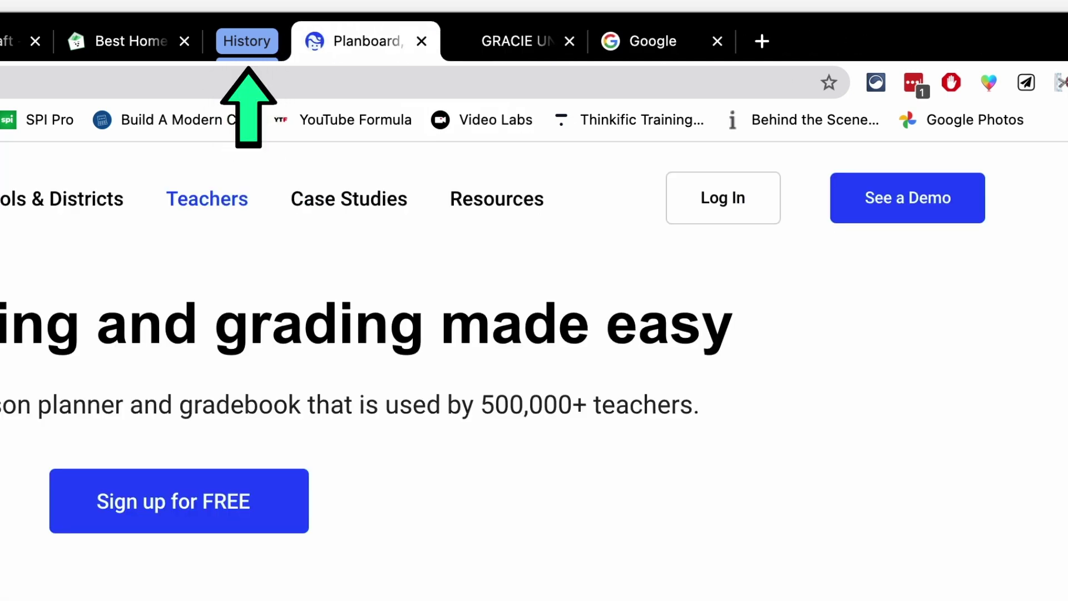
pyautogui.click(246, 40)
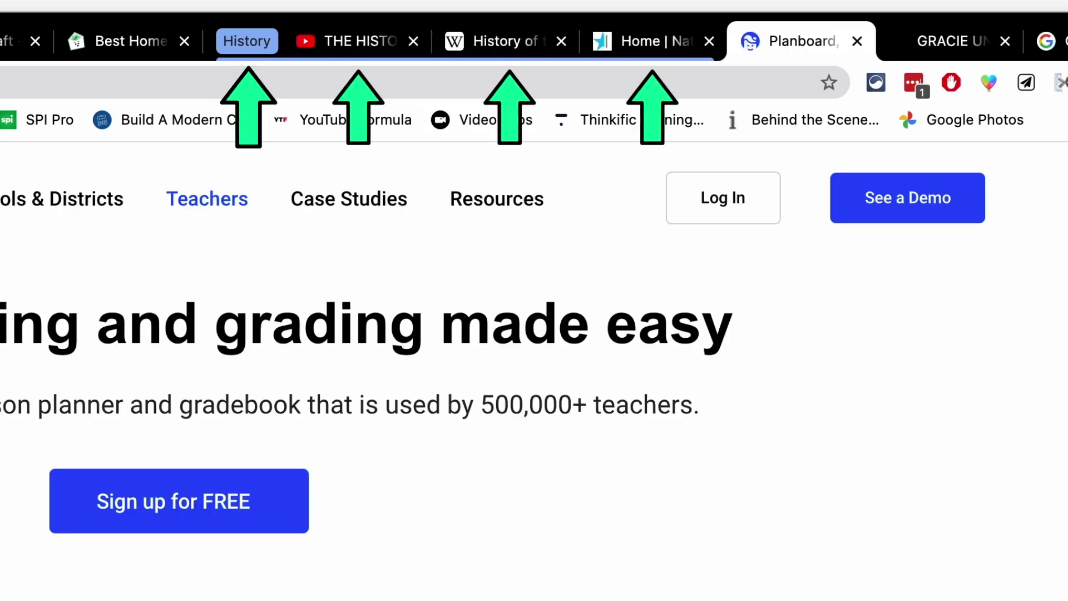
pyautogui.click(247, 41)
pyautogui.click(246, 41)
pyautogui.click(247, 41)
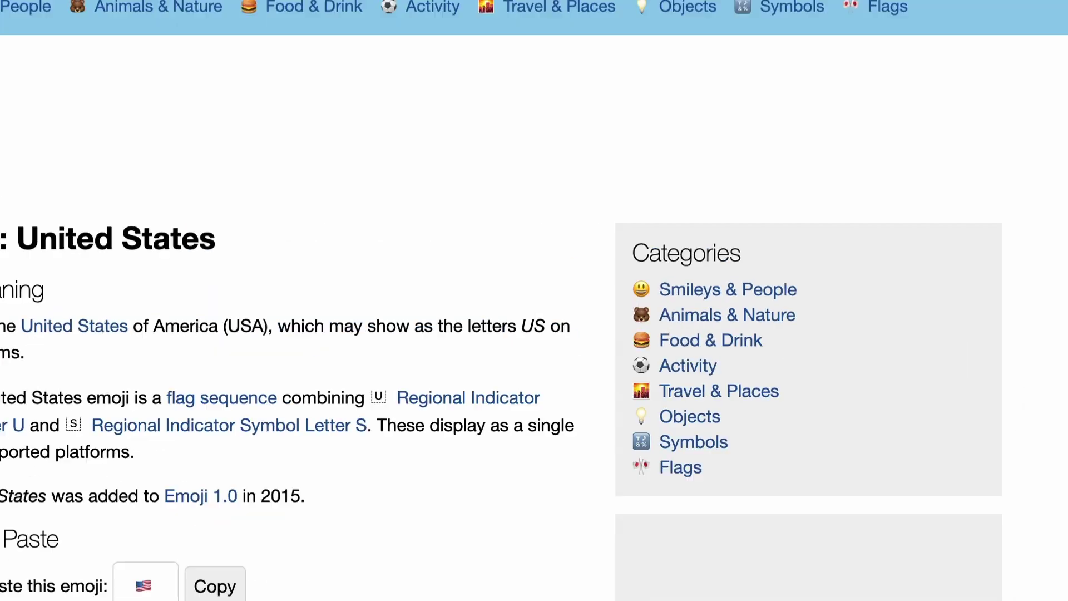
# Rename the tab group to a US flag emoji, then collapse and expand it
pyautogui.click(147, 47)
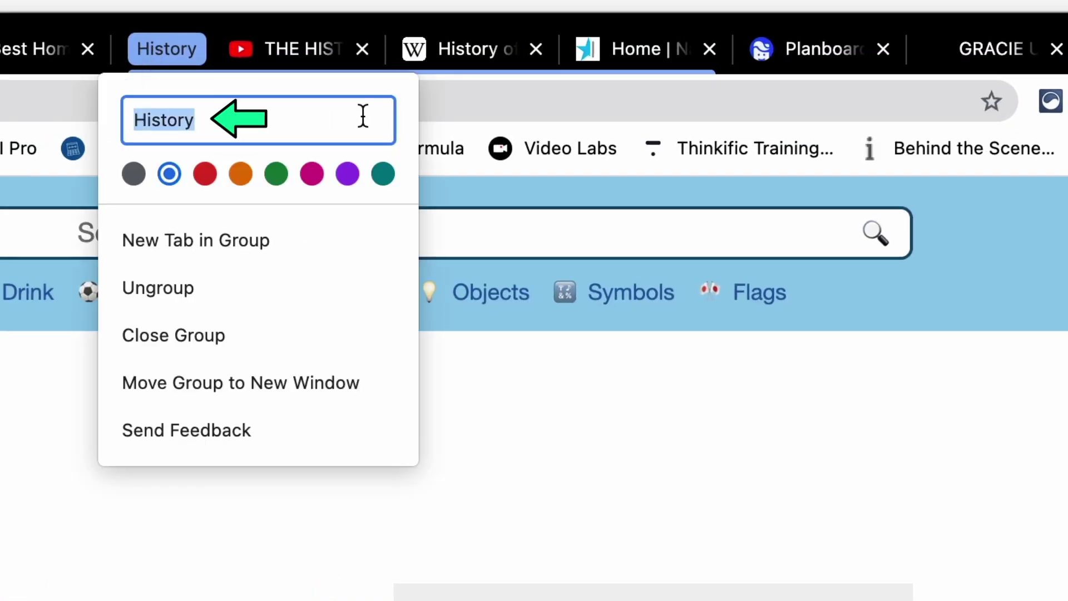
pyautogui.press('BackSpace')
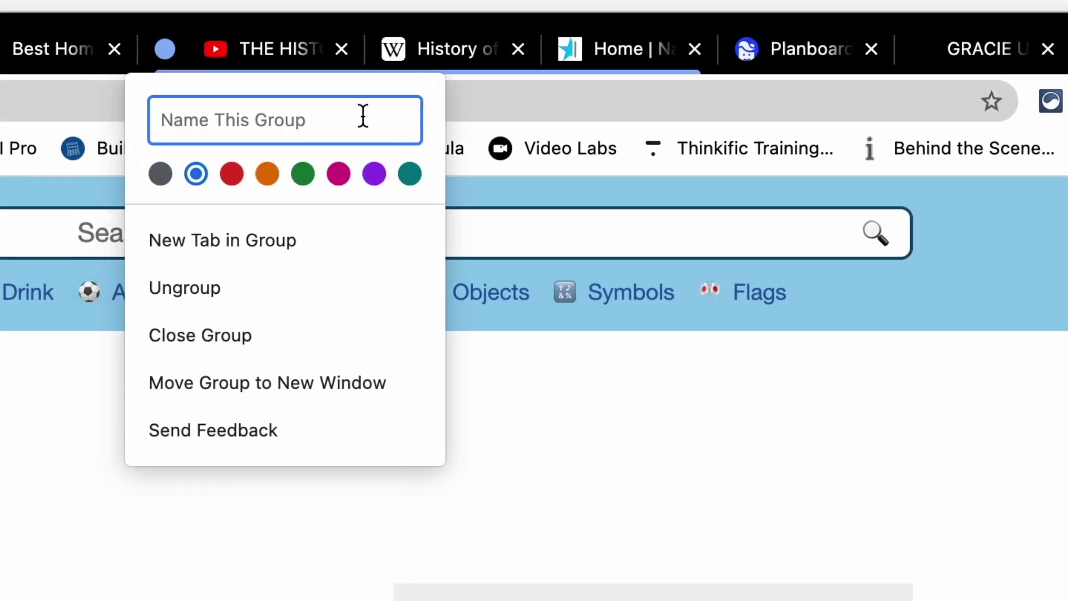
pyautogui.write('🇺🇸')
pyautogui.press('Return')
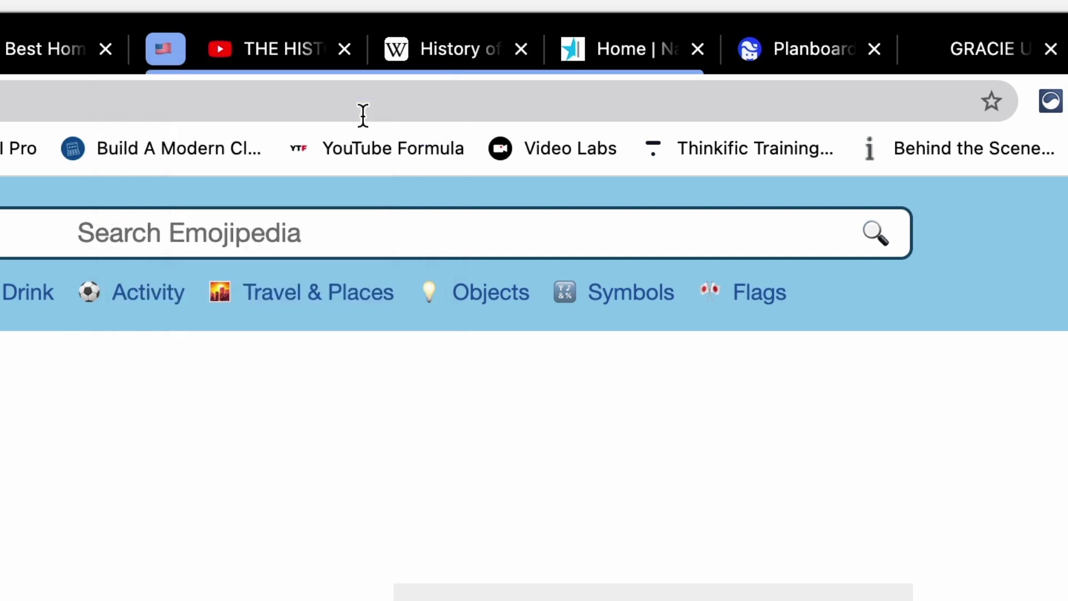
pyautogui.click(163, 50)
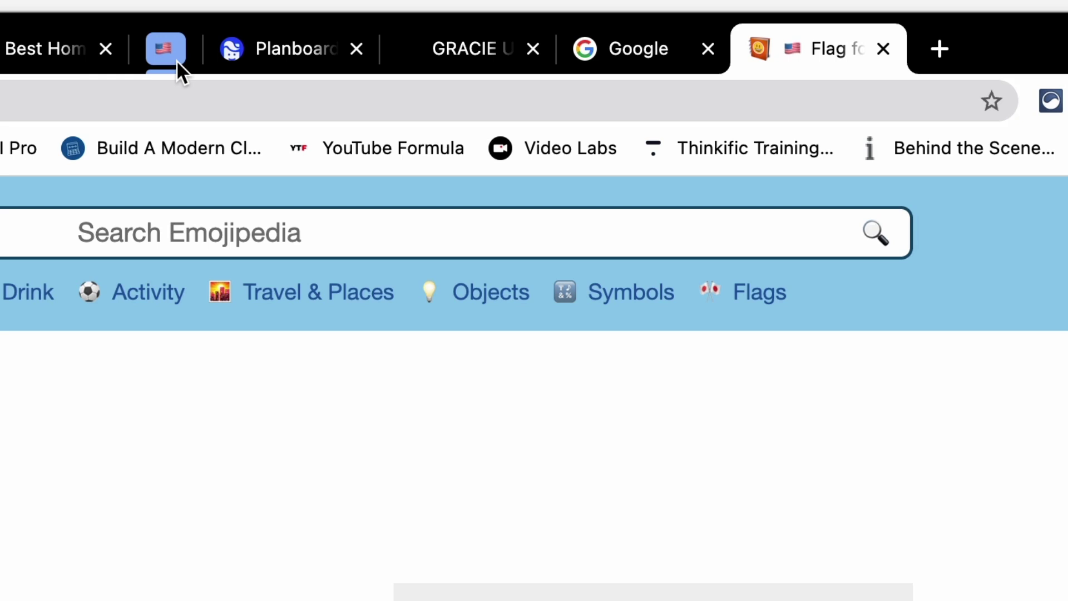
pyautogui.click(176, 60)
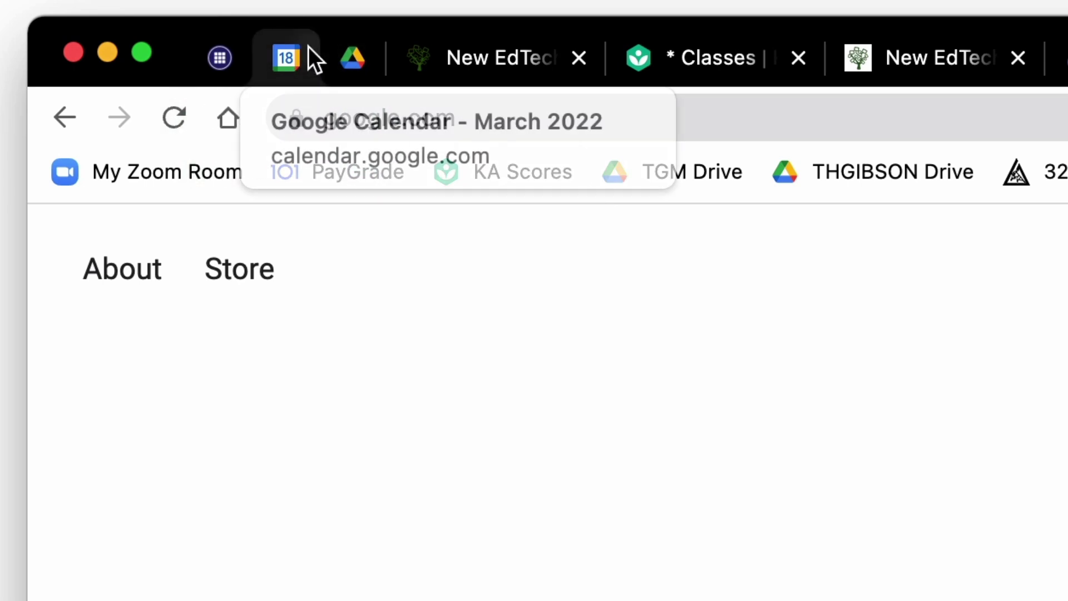
# Close the current tab with Cmd+W and pin the Planboard tab
pyautogui.press('super+w')
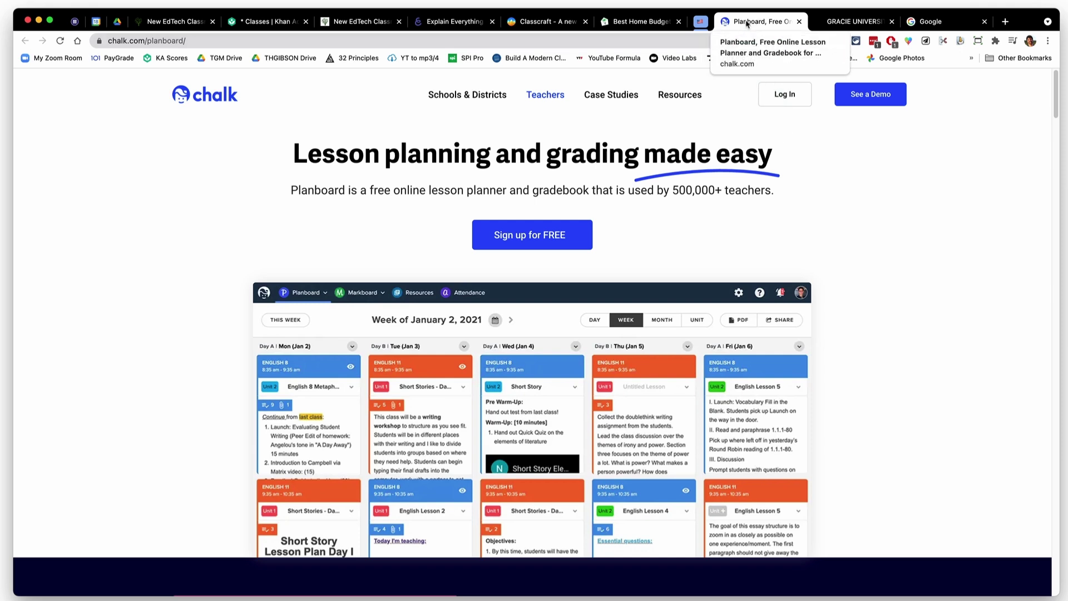
pyautogui.rightClick(747, 23)
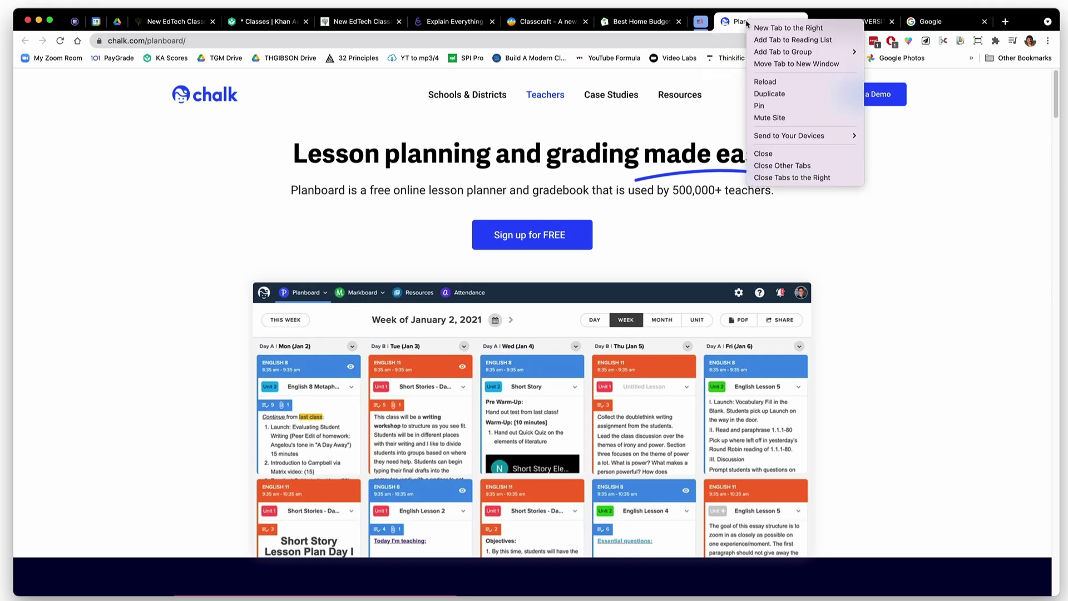
pyautogui.click(769, 109)
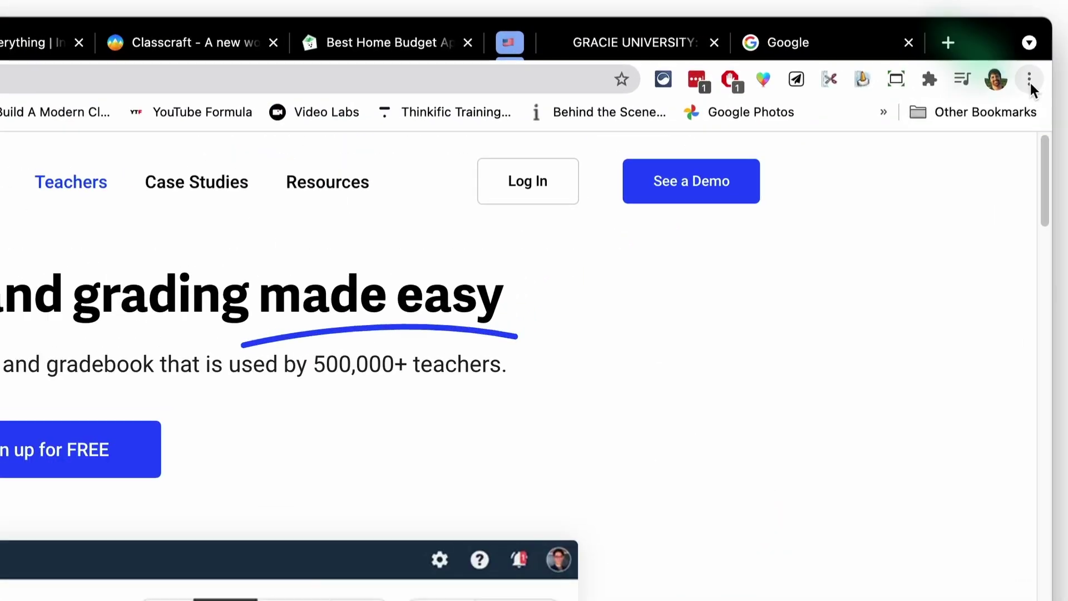
# Set On startup to 'Open the New Tab page', then quit Chrome to test it
pyautogui.click(1051, 31)
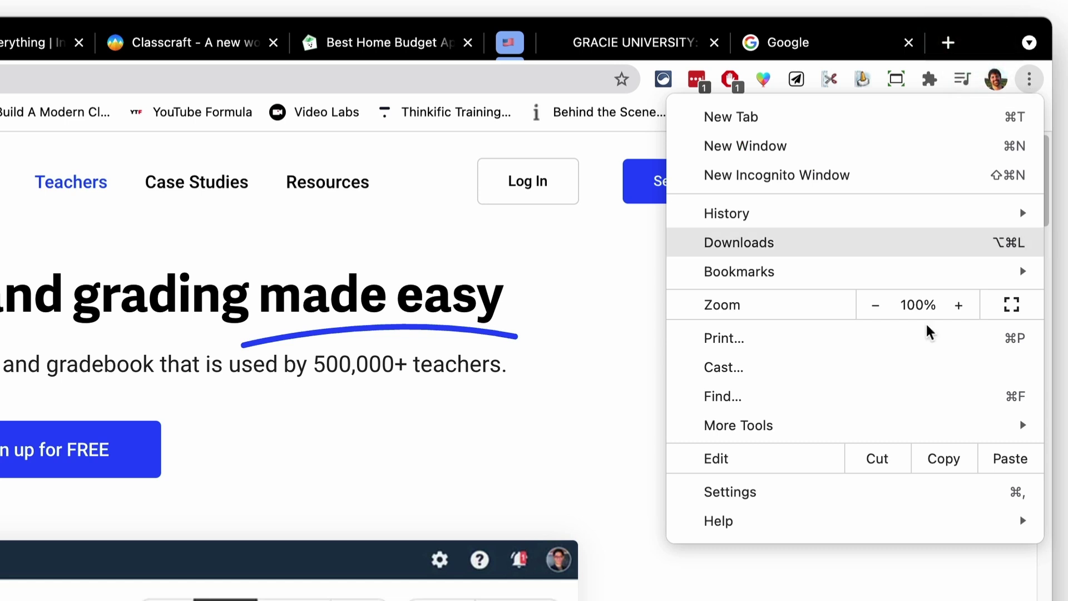
pyautogui.click(850, 500)
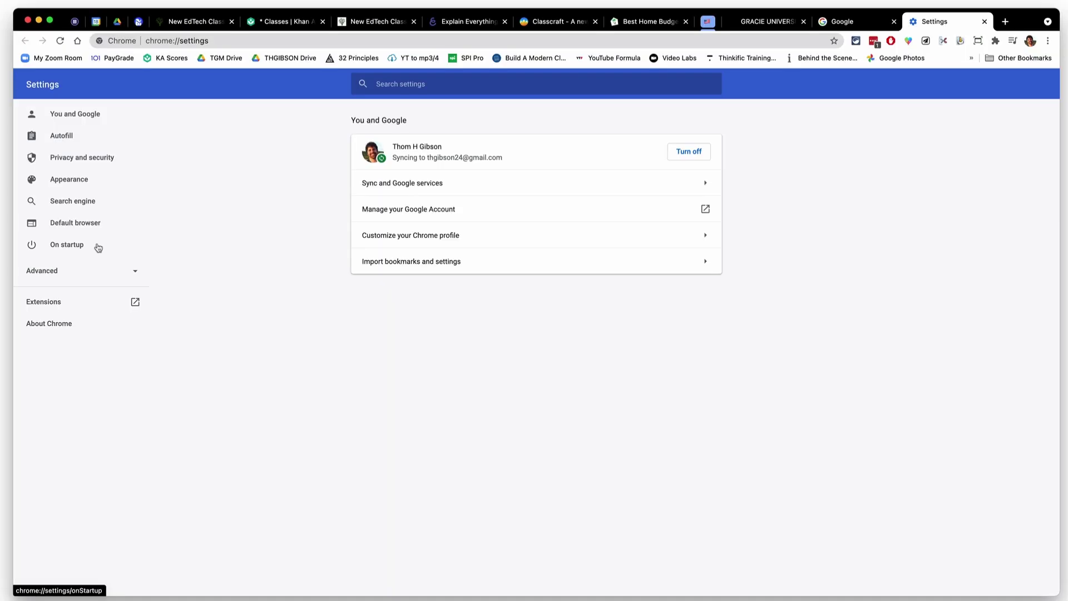
pyautogui.click(96, 246)
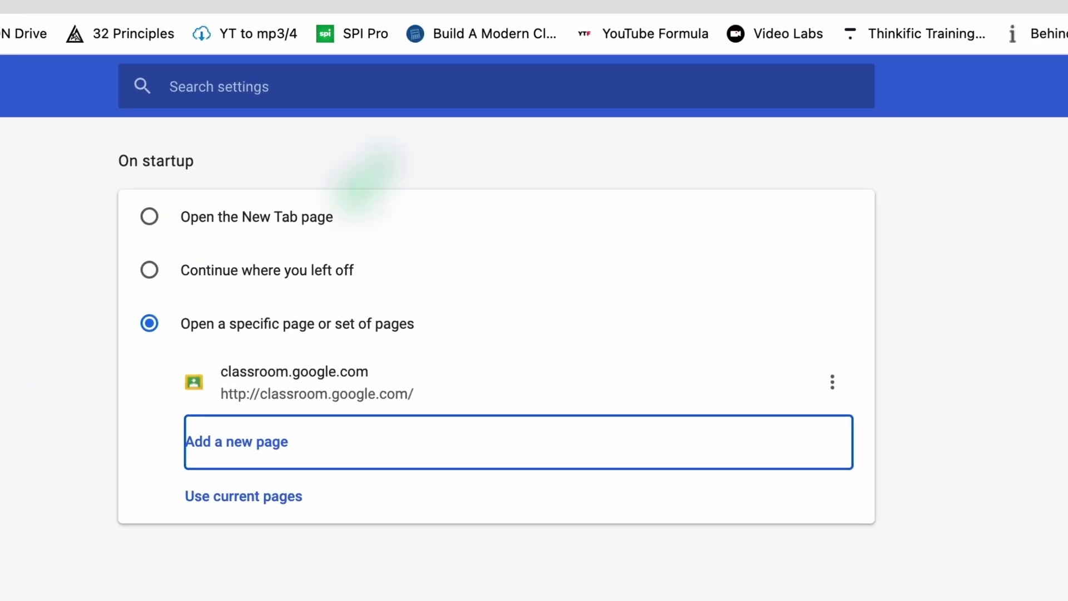
pyautogui.click(149, 217)
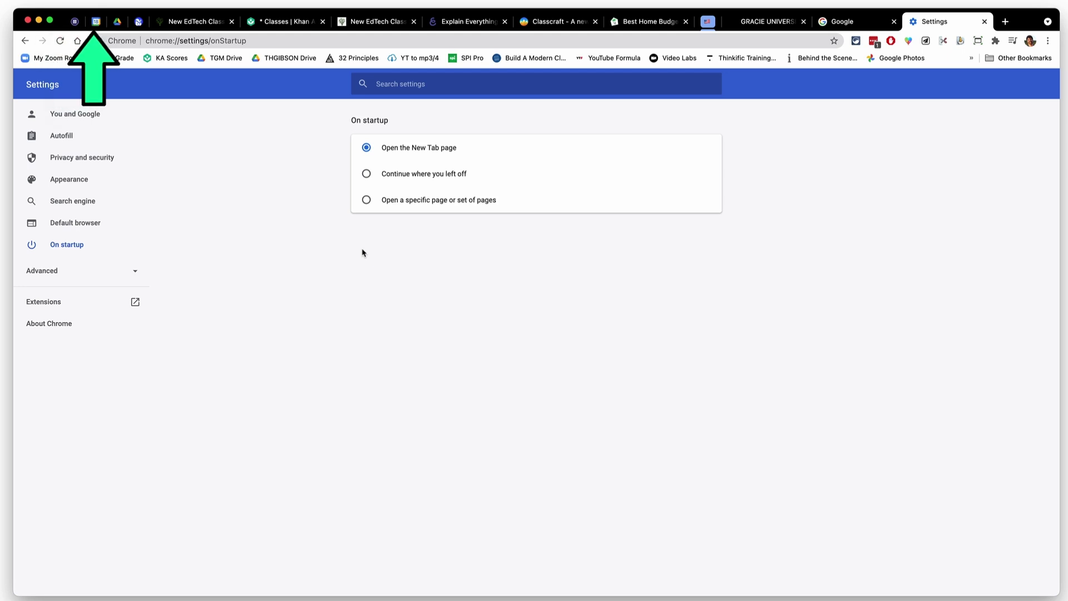
pyautogui.press('super')
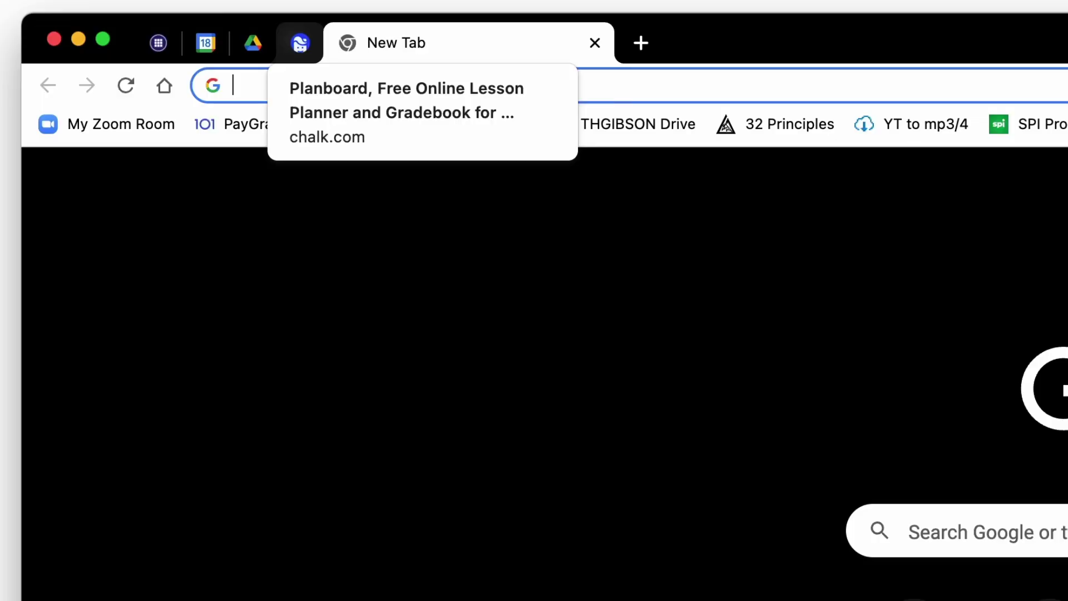
# Unpin the Planboard tab from its tab context menu
pyautogui.rightClick(296, 34)
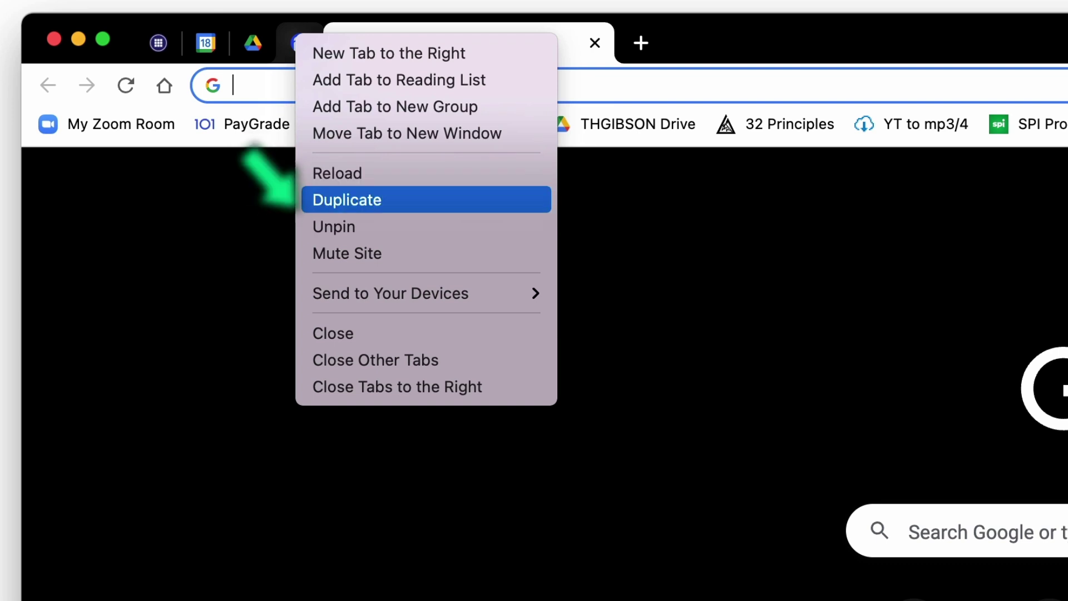
pyautogui.click(334, 227)
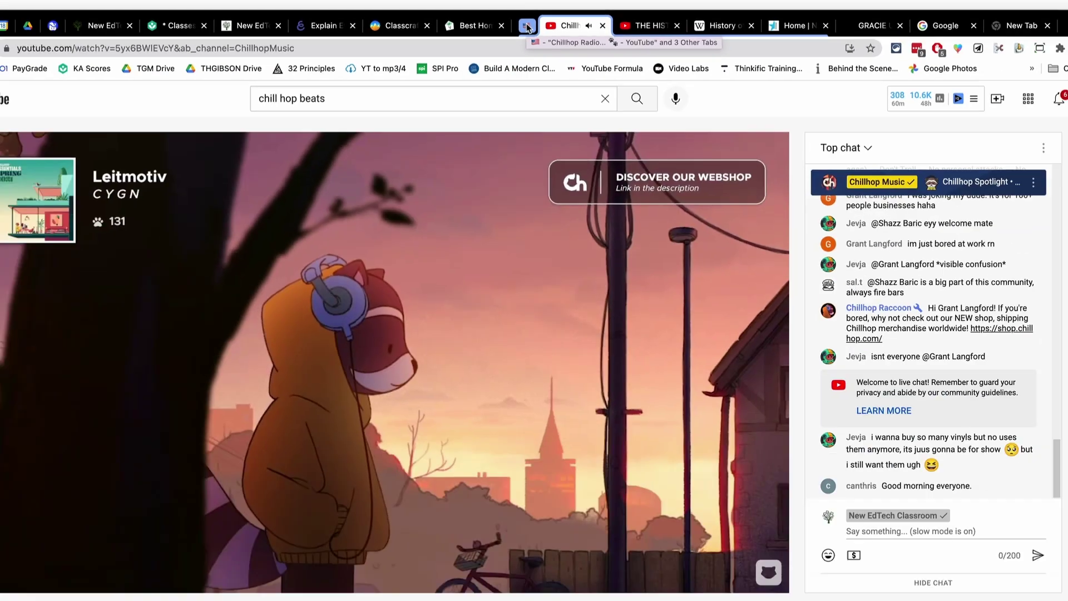
# Collapse the flag tab group, go to the Google tab, and show the Chillhop Radio media controls
pyautogui.click(453, 45)
pyautogui.click(651, 48)
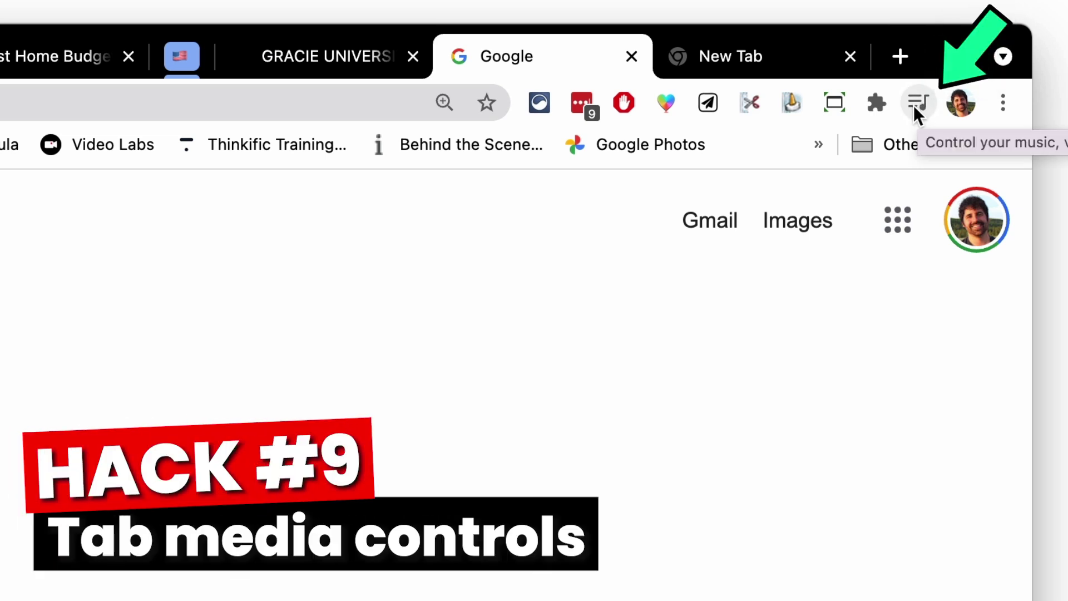
pyautogui.click(916, 105)
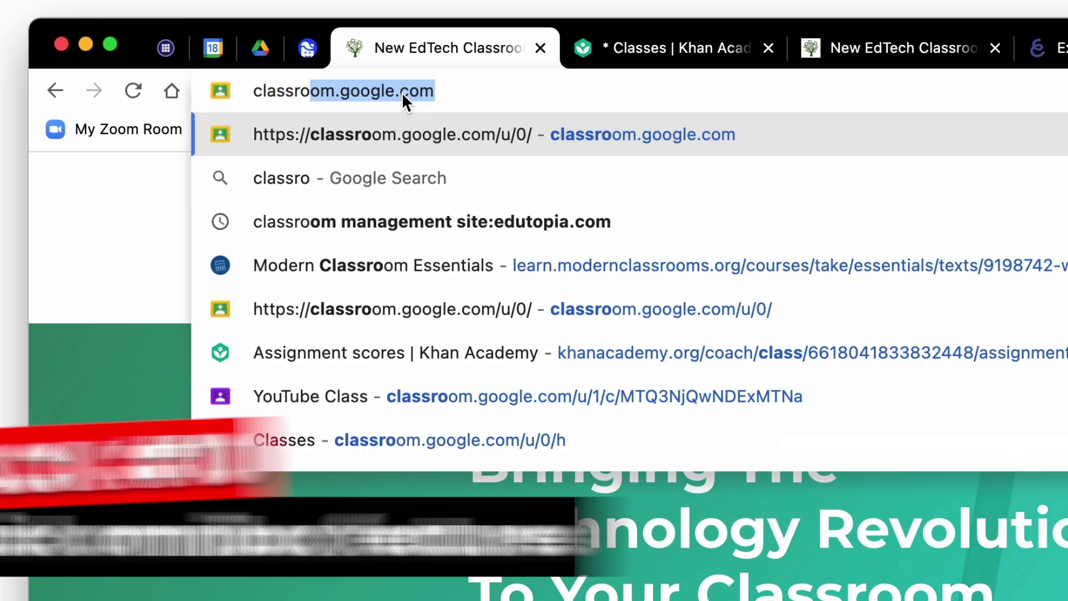
# Search for 'classroom ideas', then start a 5 minute timer from the address bar
pyautogui.write('om ideas')
pyautogui.press('Return')
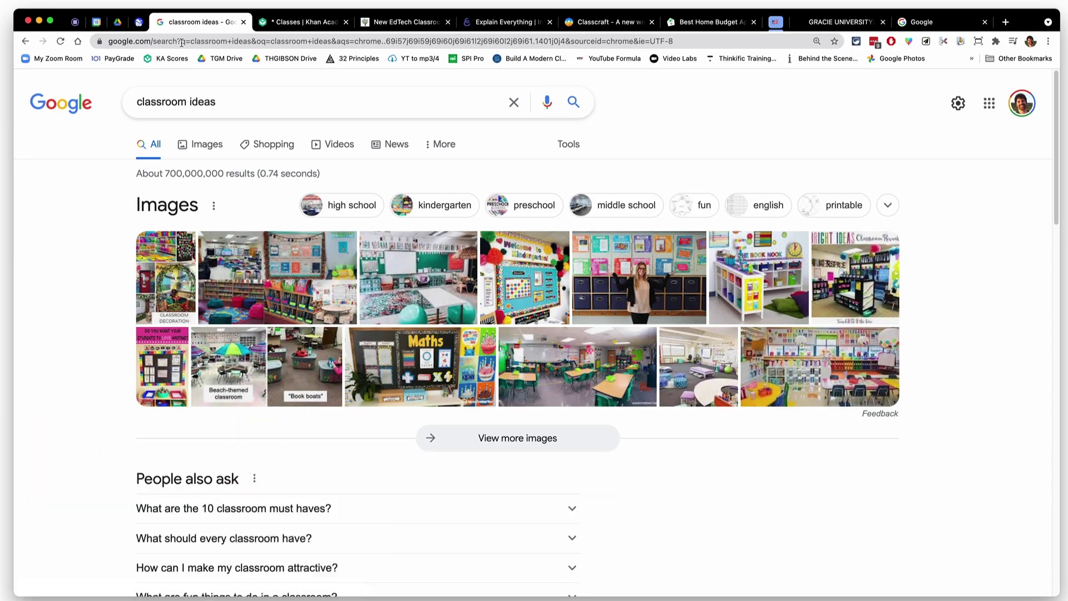
pyautogui.click(181, 43)
pyautogui.write('5 minute ')
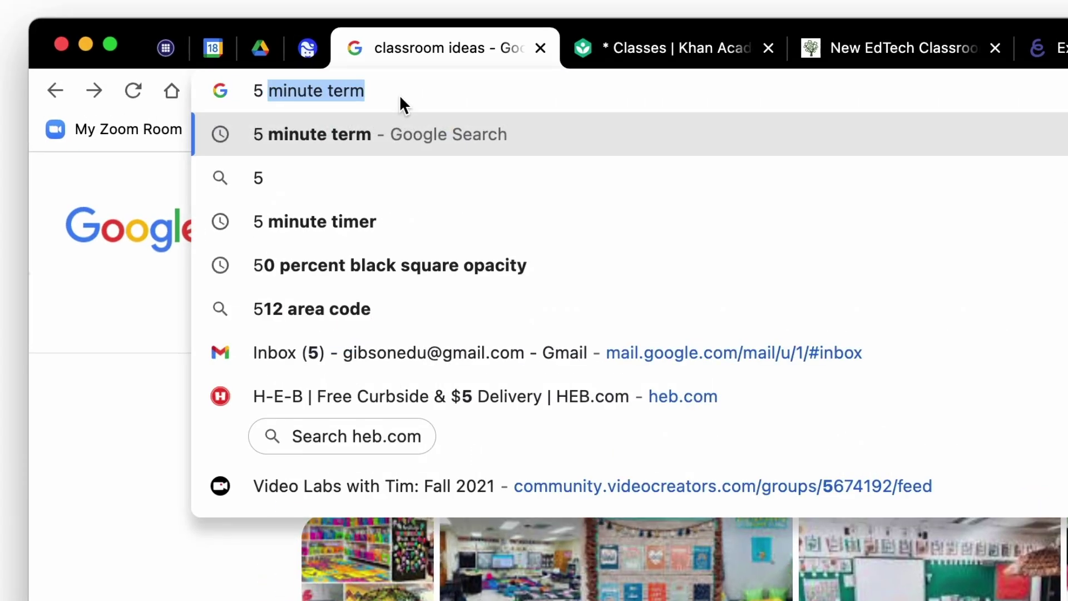
pyautogui.write('timer')
pyautogui.press('Return')
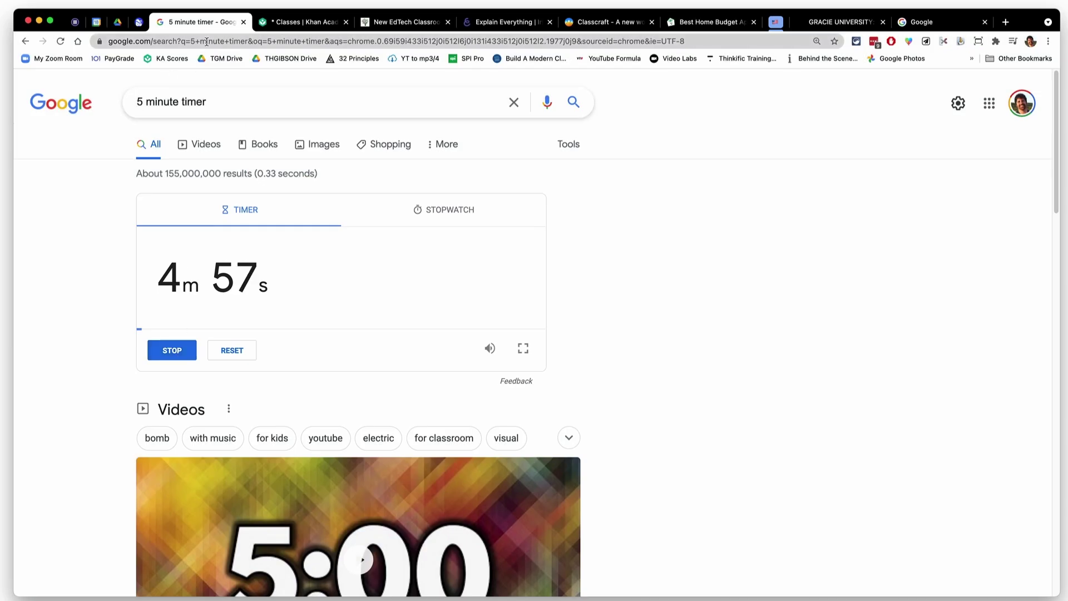
# Convert 3 feet to inches (36) and calculate 78*14 (1092) from the address bar
pyautogui.click(208, 41)
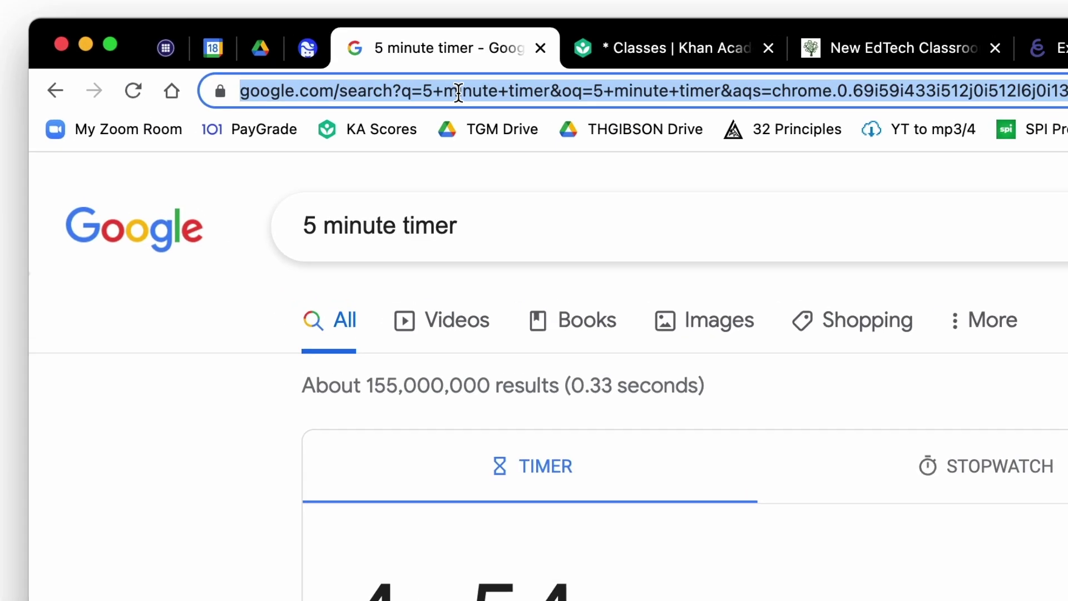
pyautogui.write('3 feet to inches')
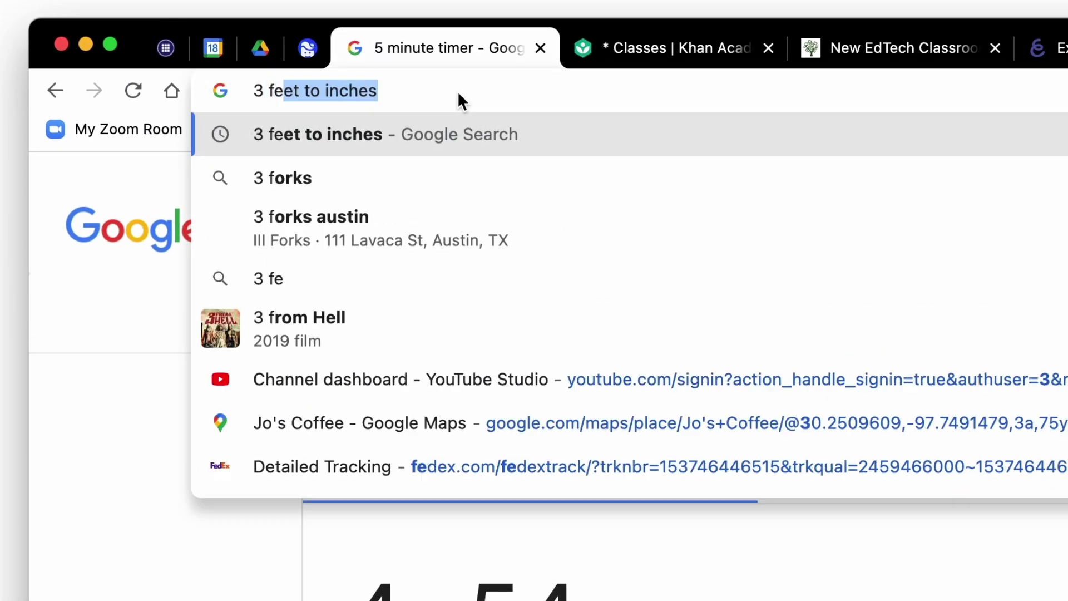
pyautogui.press('Return')
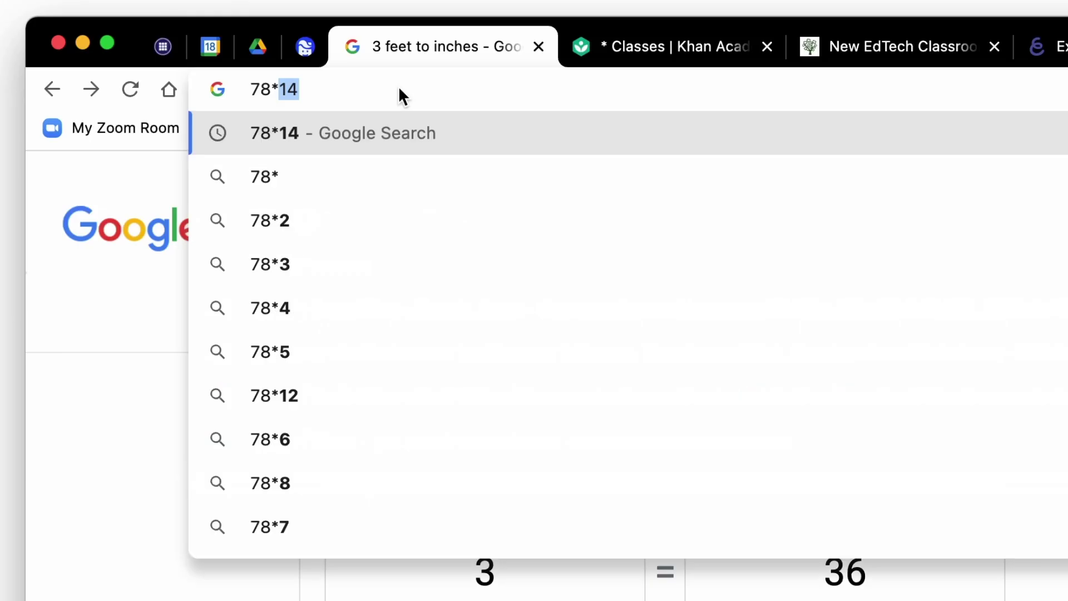
pyautogui.write('14')
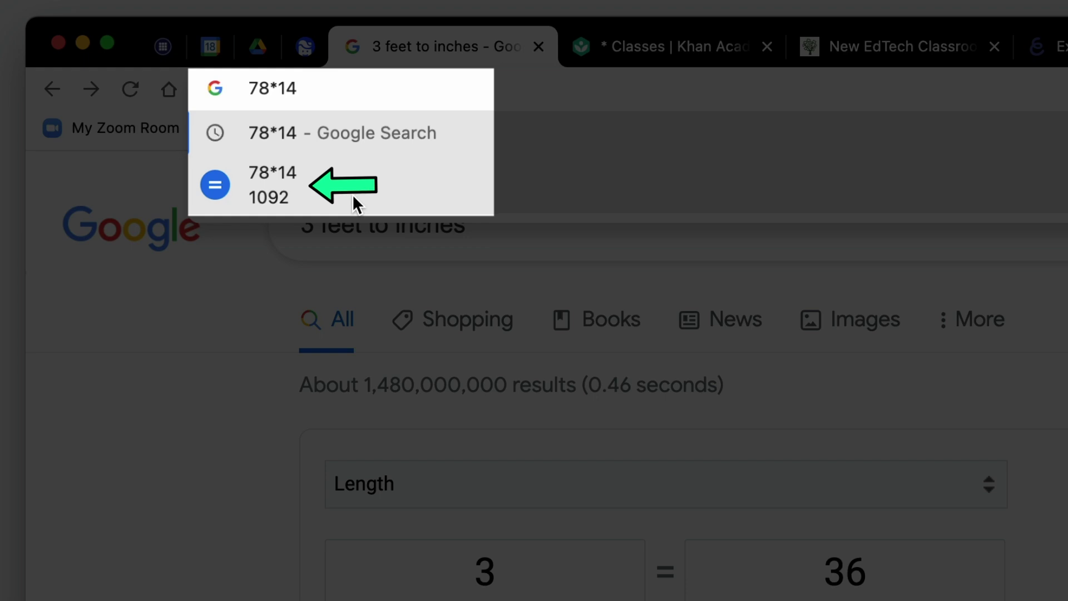
pyautogui.press('Return')
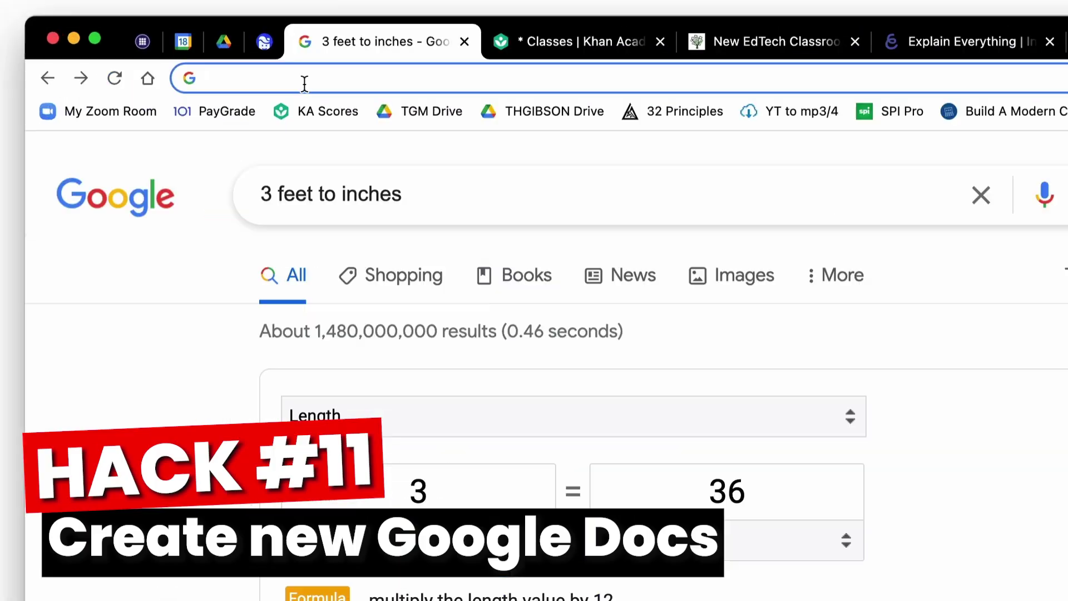
# Create a blank Doc, Sheet and presentation with doc.new, sheets.new and slides.new
pyautogui.write('doc.new')
pyautogui.press('Return')
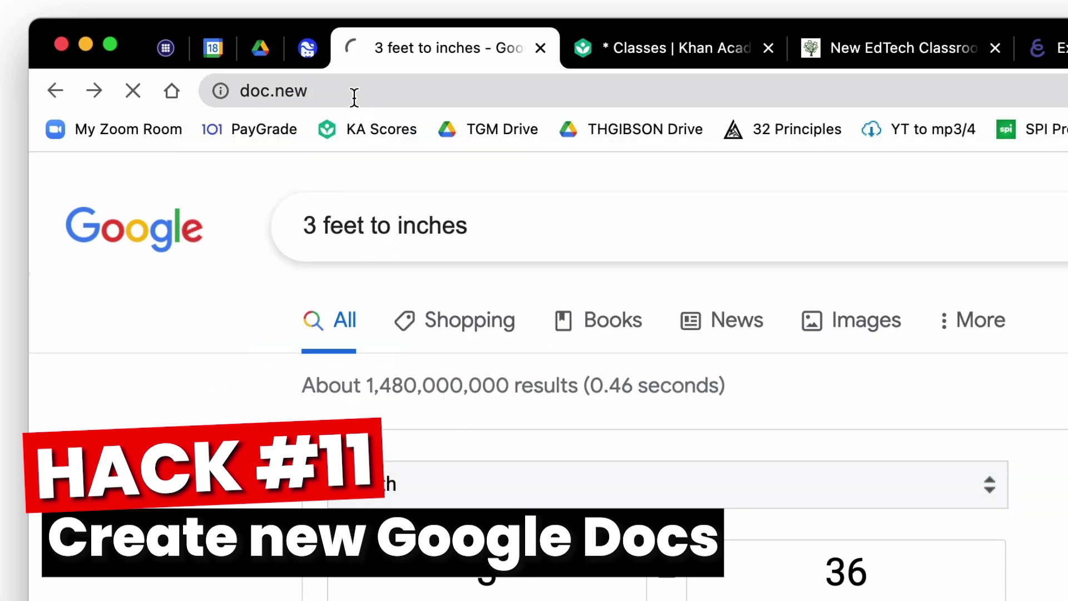
pyautogui.write('sheets.new')
pyautogui.press('Return')
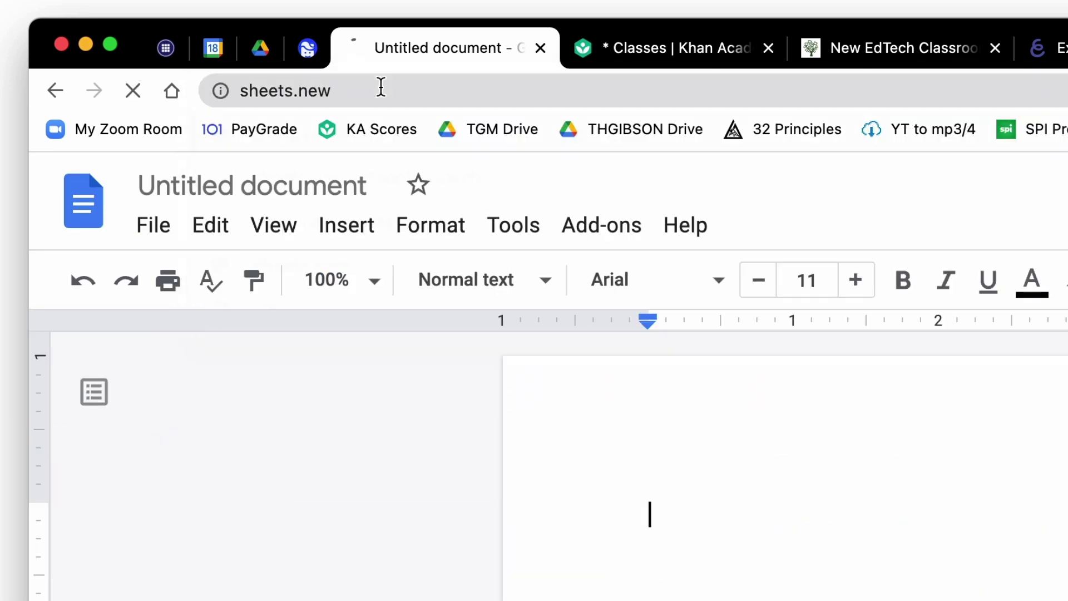
pyautogui.click(381, 89)
pyautogui.write('slides.new')
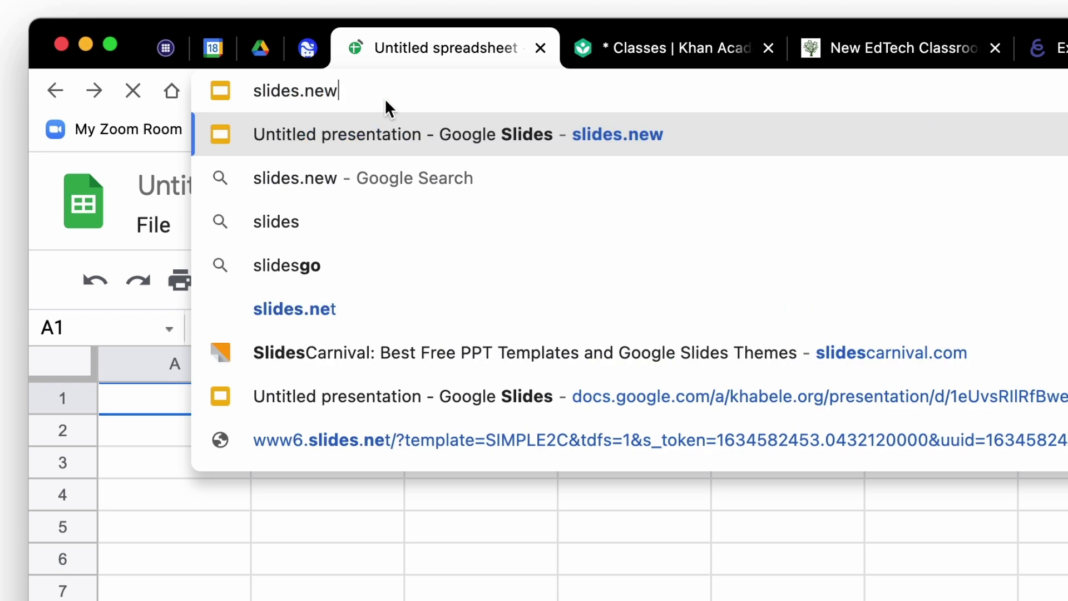
pyautogui.press('Return')
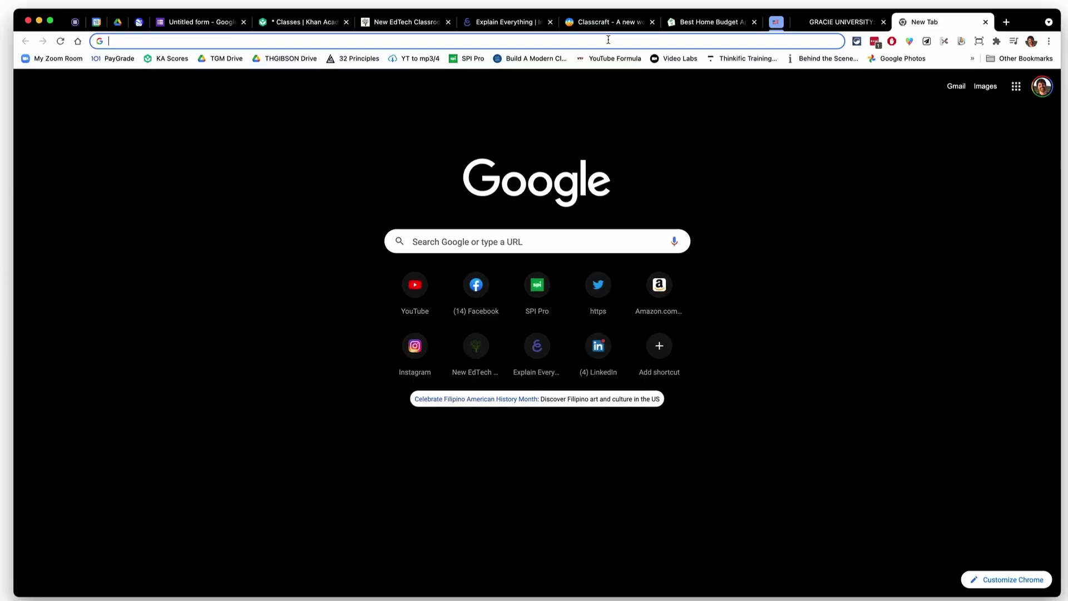
# Search YouTube directly from the address bar for 'new edtech classroom'
pyautogui.write('youtube.com')
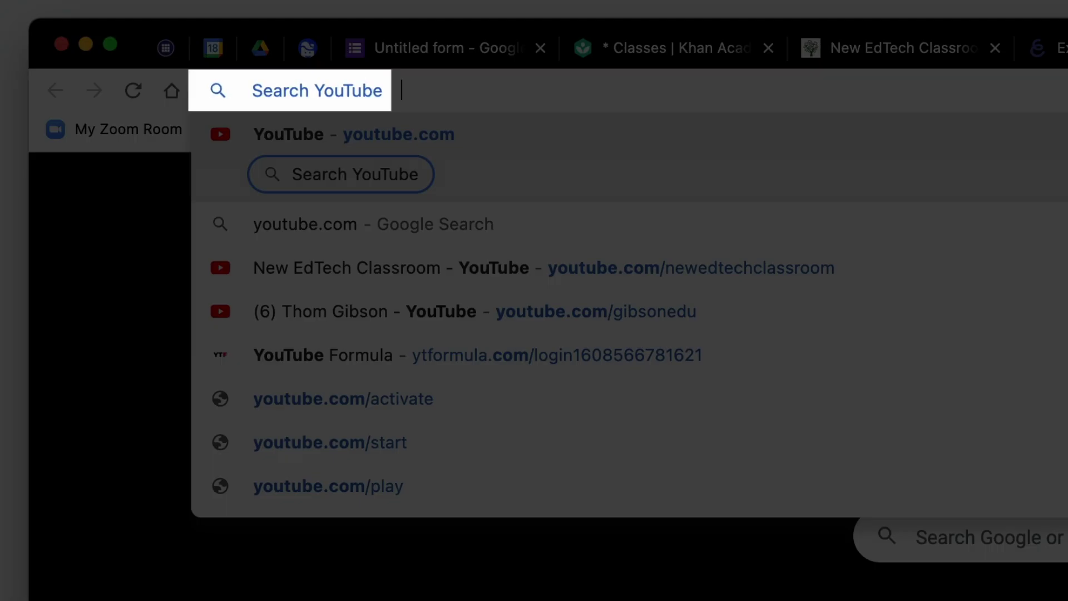
pyautogui.write('new edtech class')
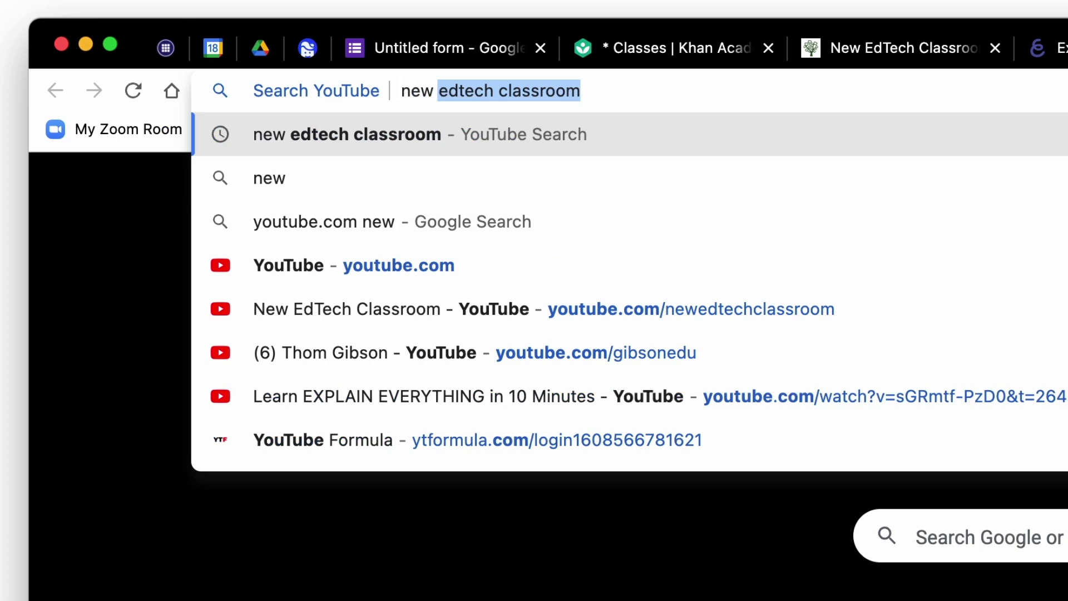
pyautogui.write('room')
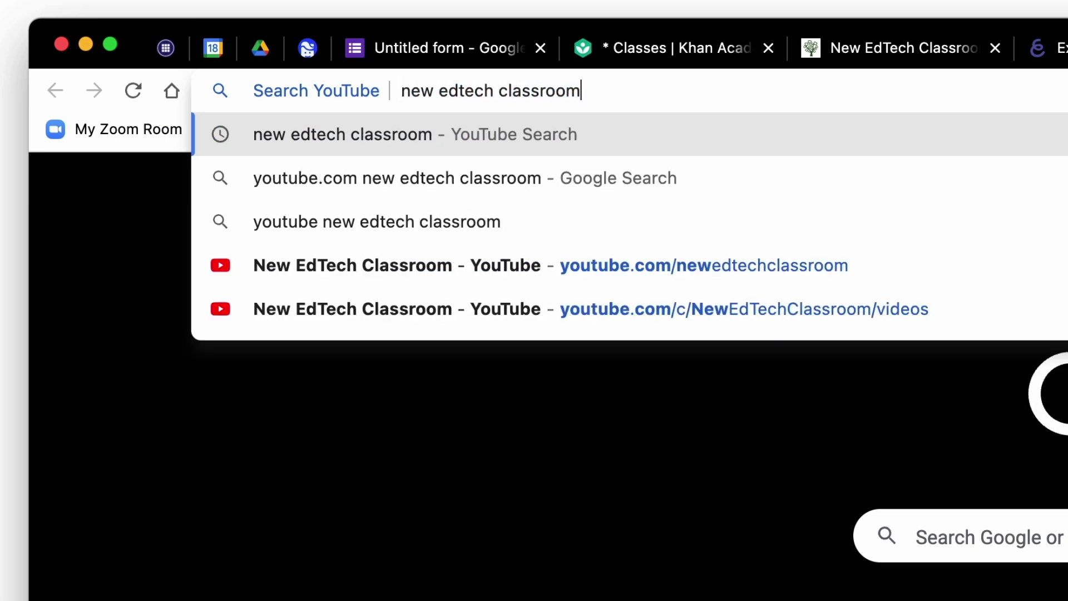
pyautogui.press('Return')
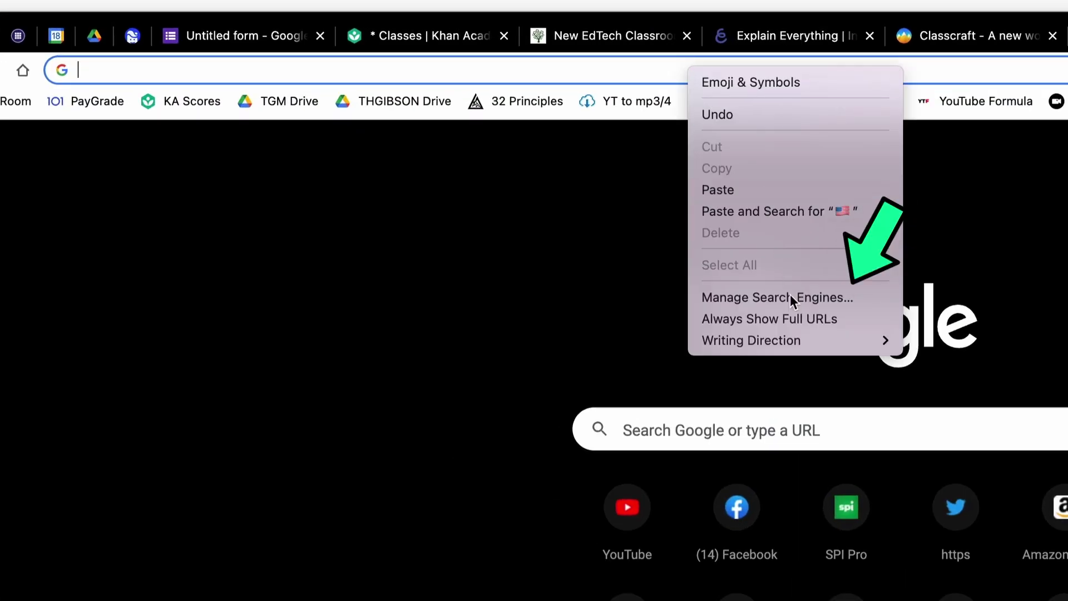
# Add a search engine named YouTube with keyword youtube.com, stopping at the empty URL field
pyautogui.click(797, 301)
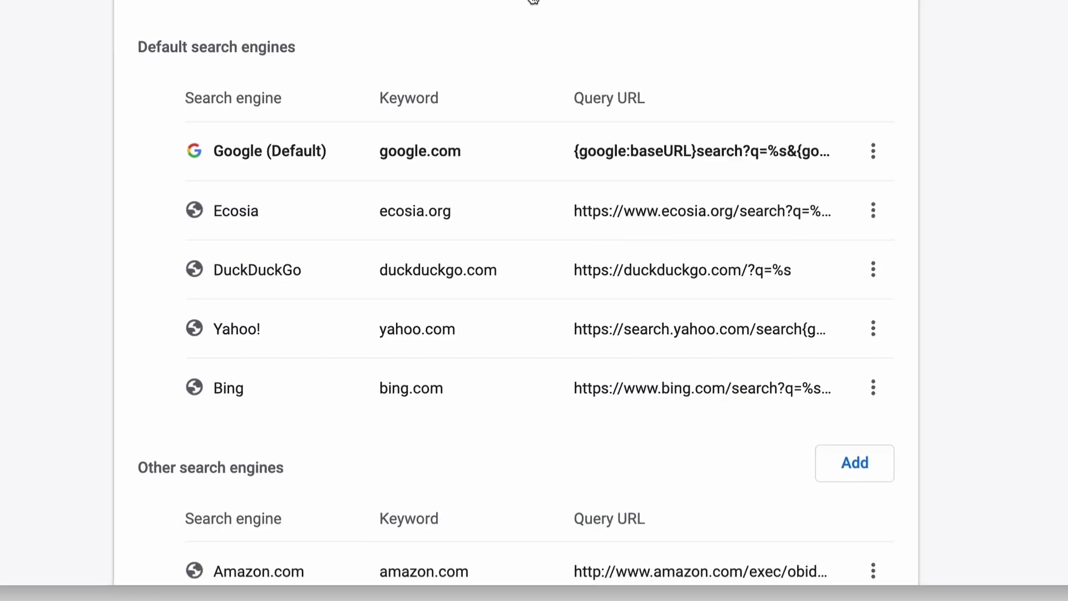
pyautogui.scroll(-2, 547, 257)
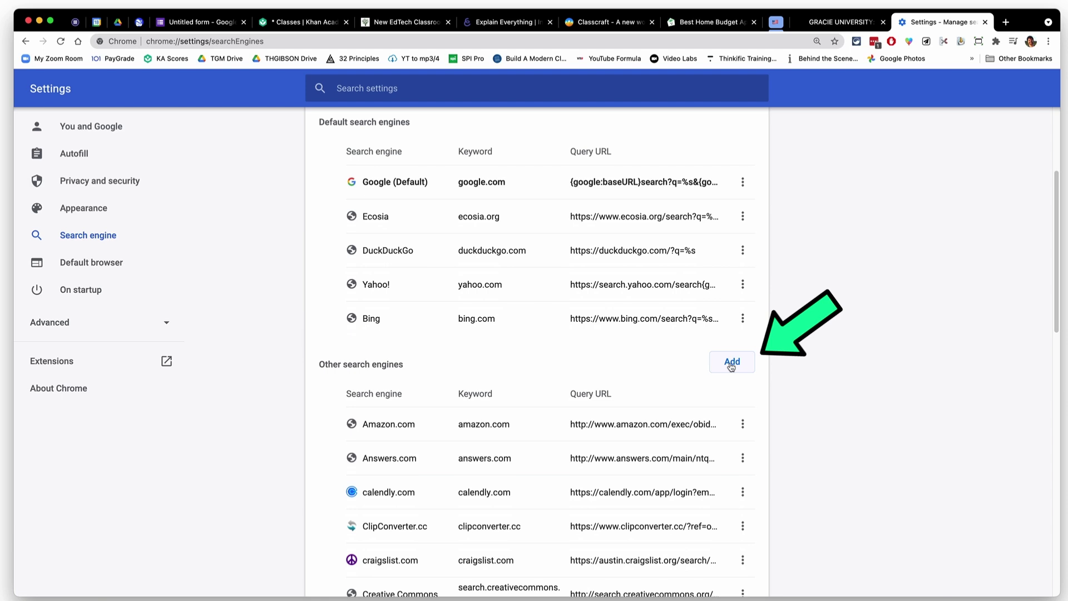
pyautogui.scroll(-8, 661, 423)
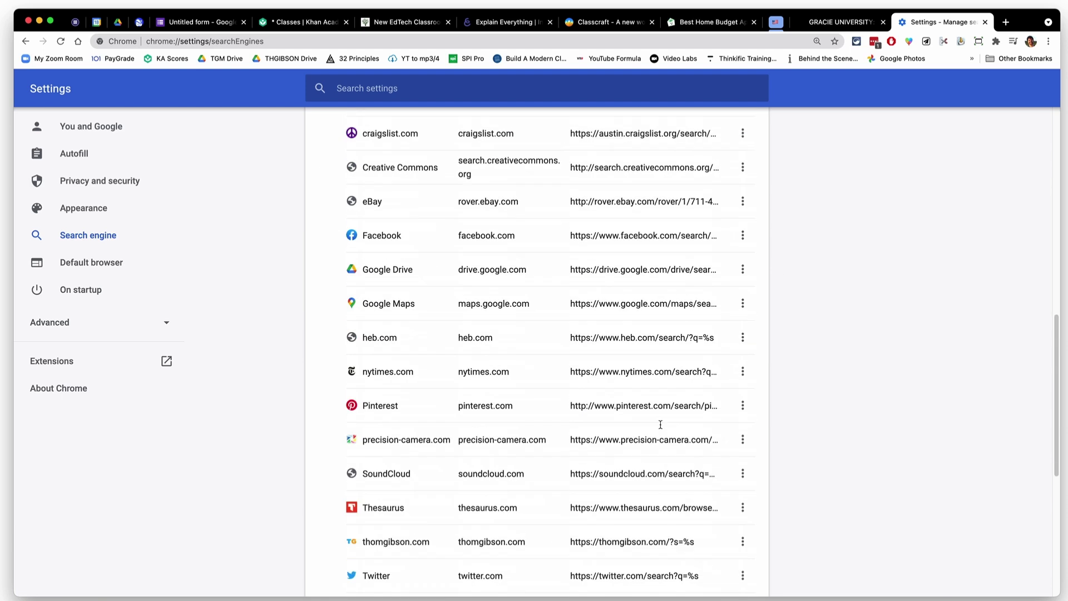
pyautogui.scroll(4, 668, 423)
pyautogui.scroll(5, 661, 425)
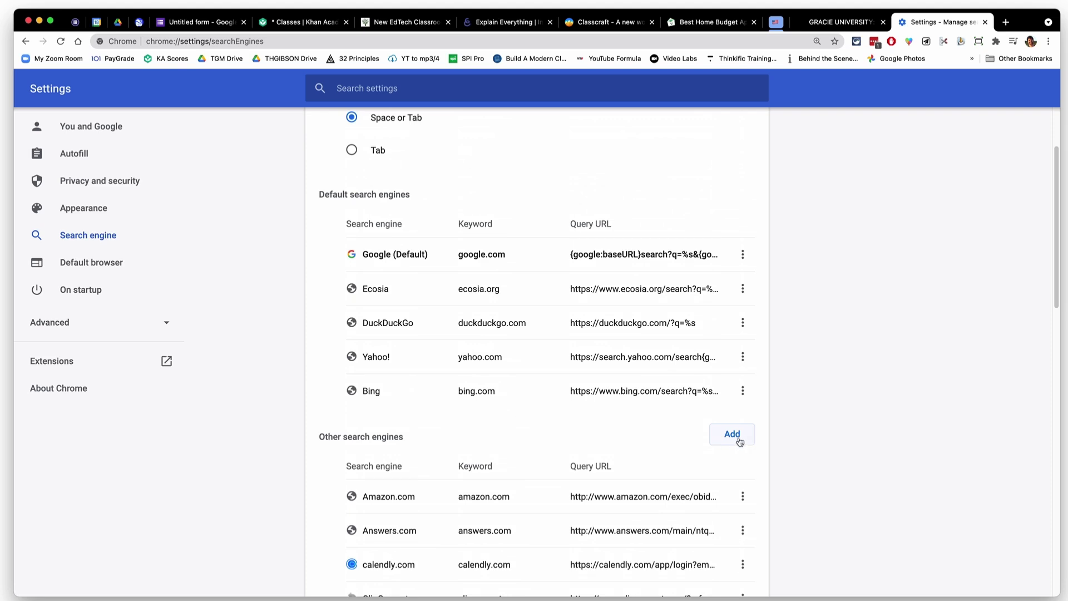
pyautogui.click(741, 442)
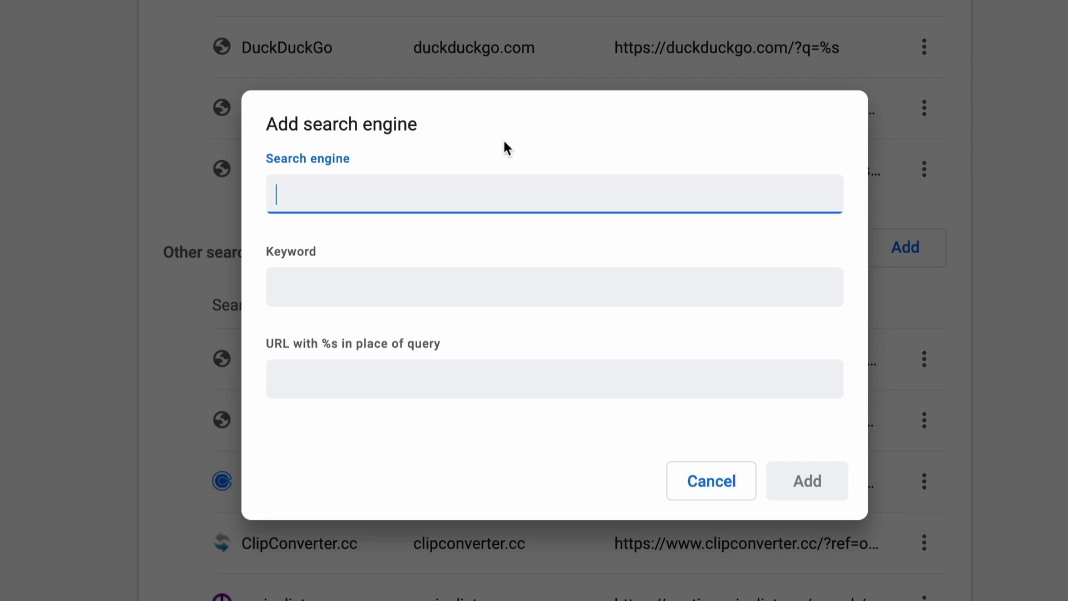
pyautogui.write('YouTube')
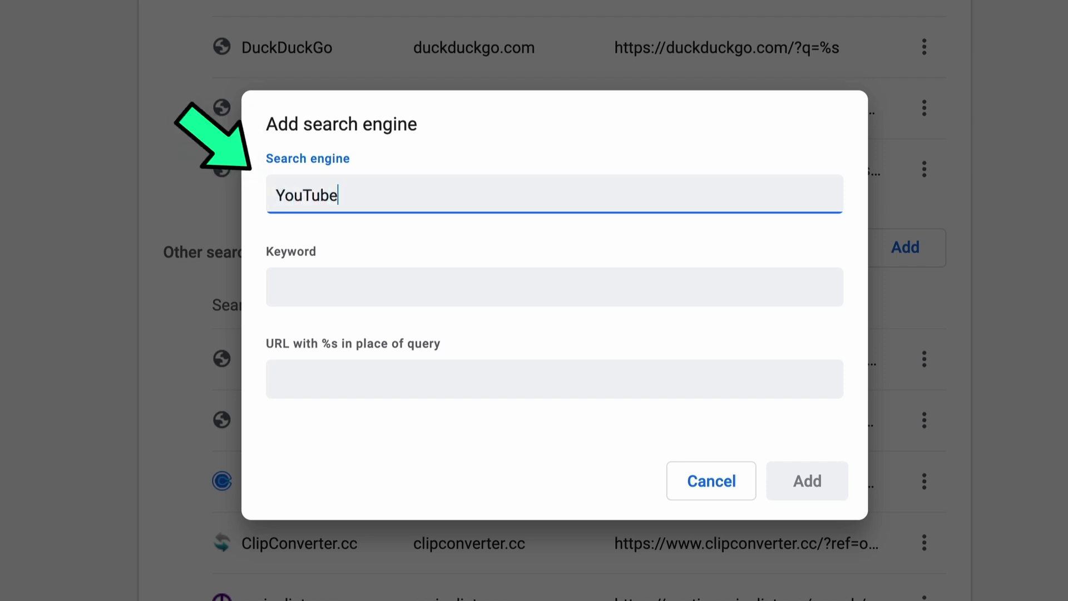
pyautogui.press('Tab')
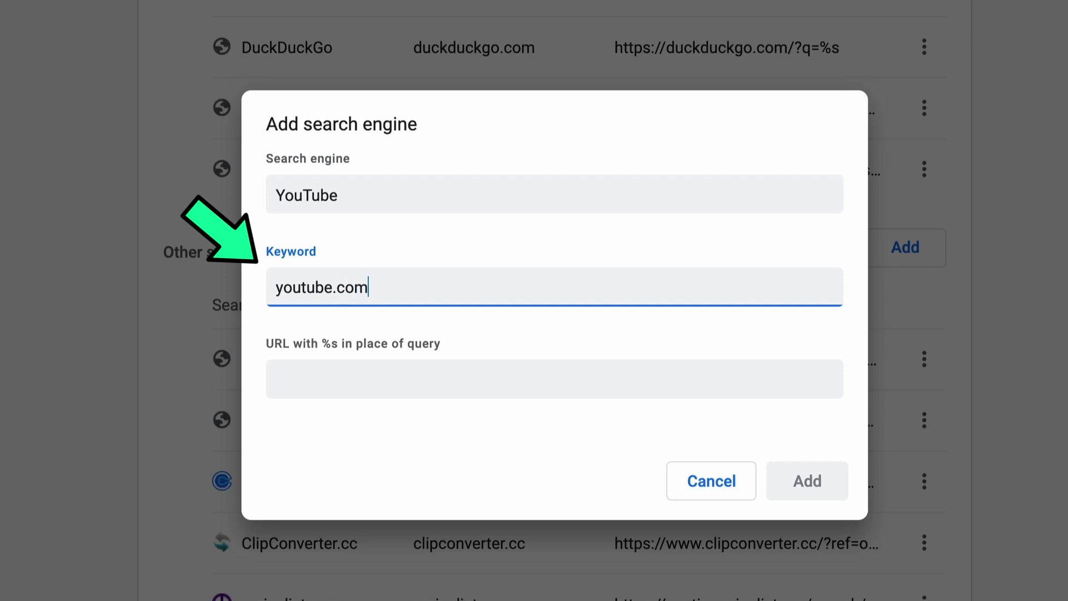
pyautogui.click(366, 372)
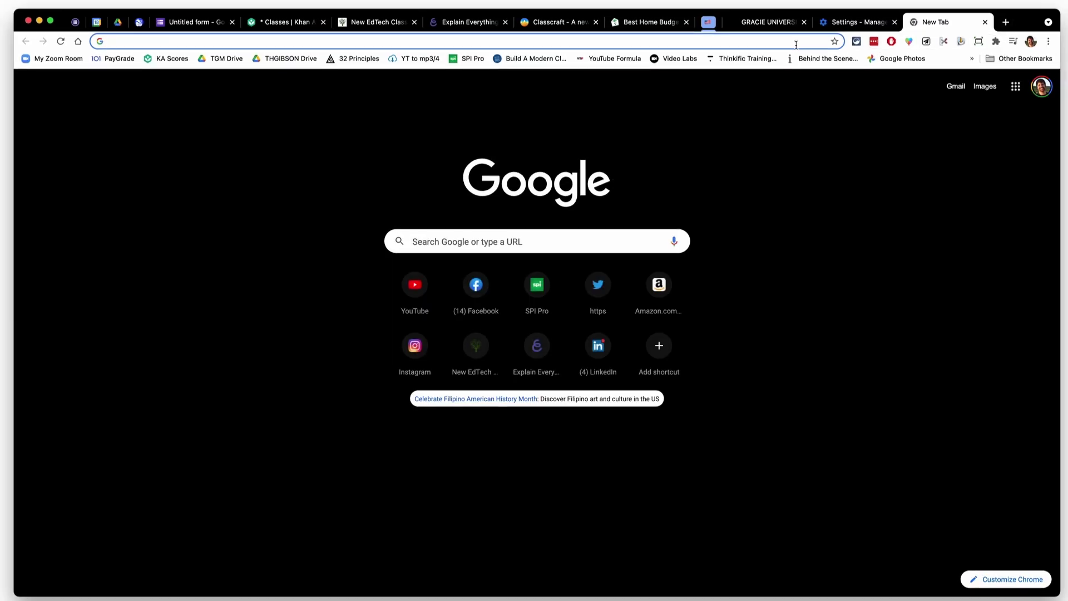
# Go to youtube.com, search for 'asdf', and select the results URL youtube.com/results?search_query=asdf
pyautogui.click(799, 44)
pyautogui.write('youtube.c')
pyautogui.press('Return')
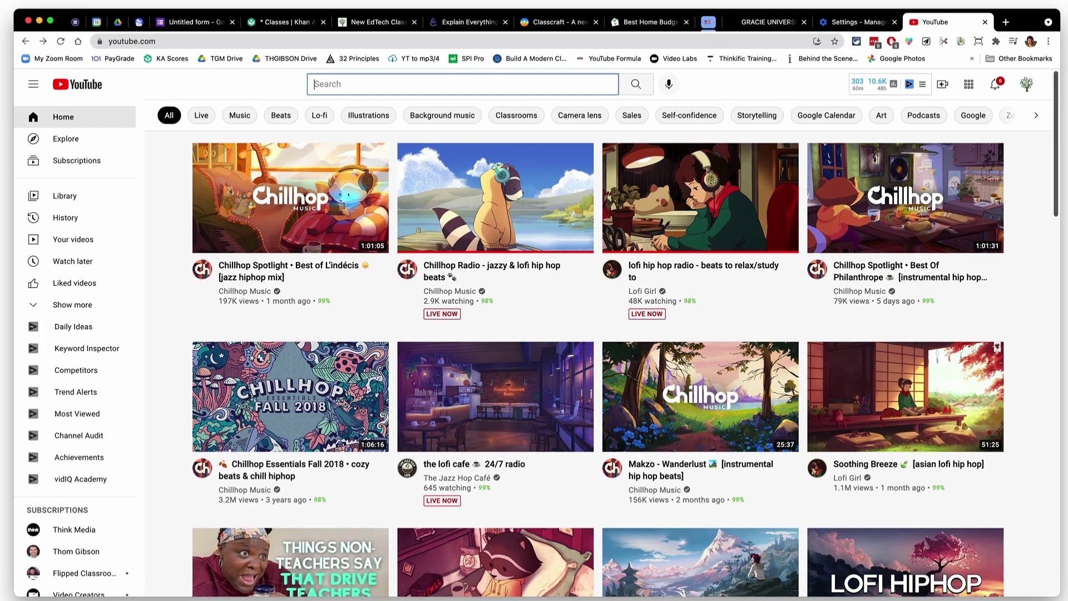
pyautogui.write('asdf')
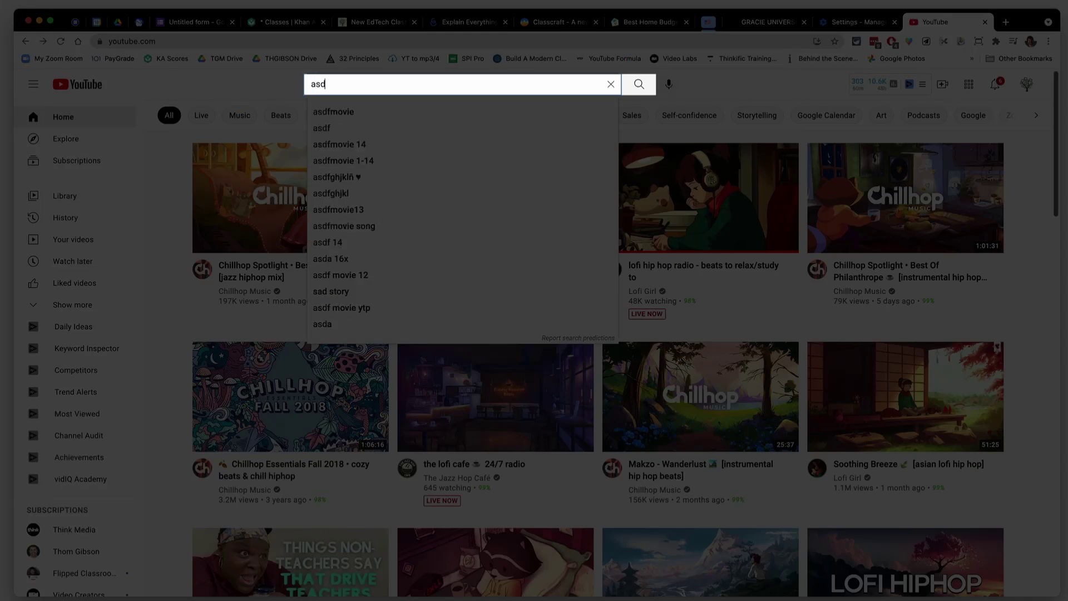
pyautogui.press('Return')
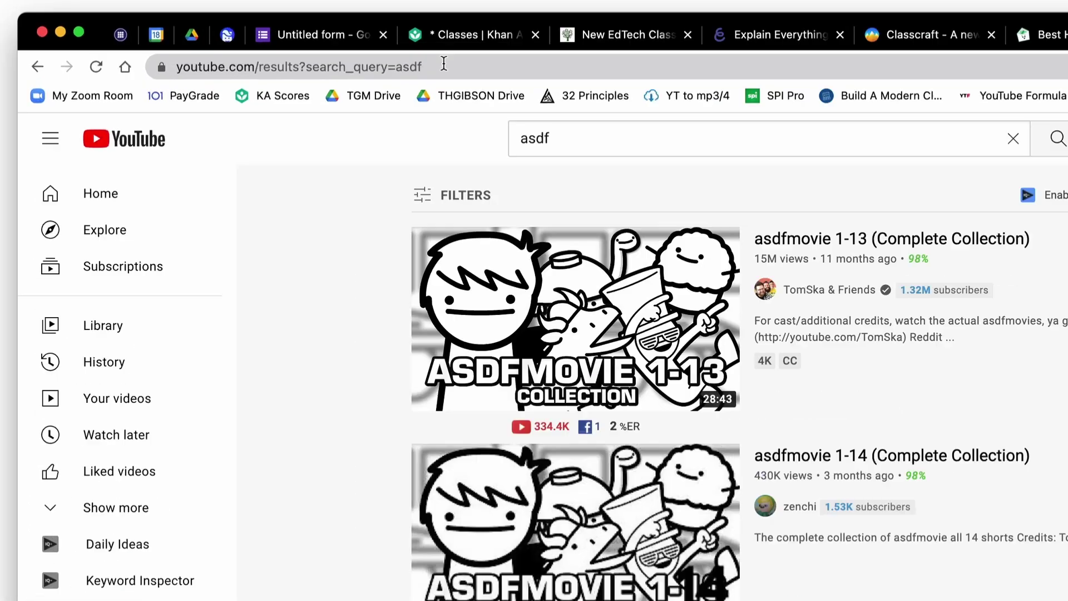
pyautogui.moveTo(269, 37); pyautogui.dragTo(120, 38)
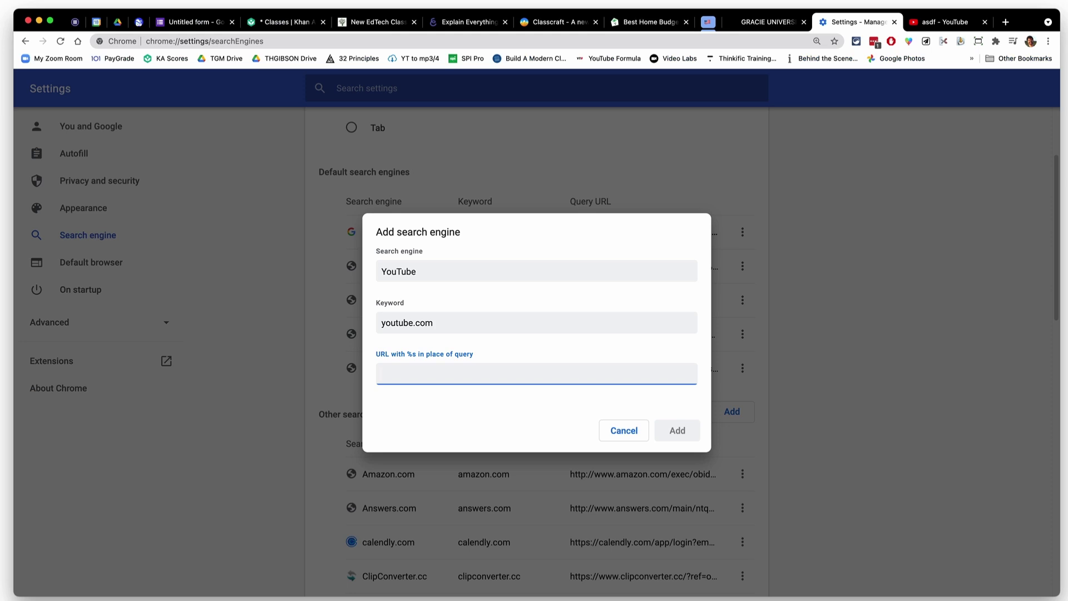
# Paste the YouTube results URL, replace 'asdf' with %s, and add the search engine
pyautogui.write('https://www.youtube.com/results?search_query=asdf')
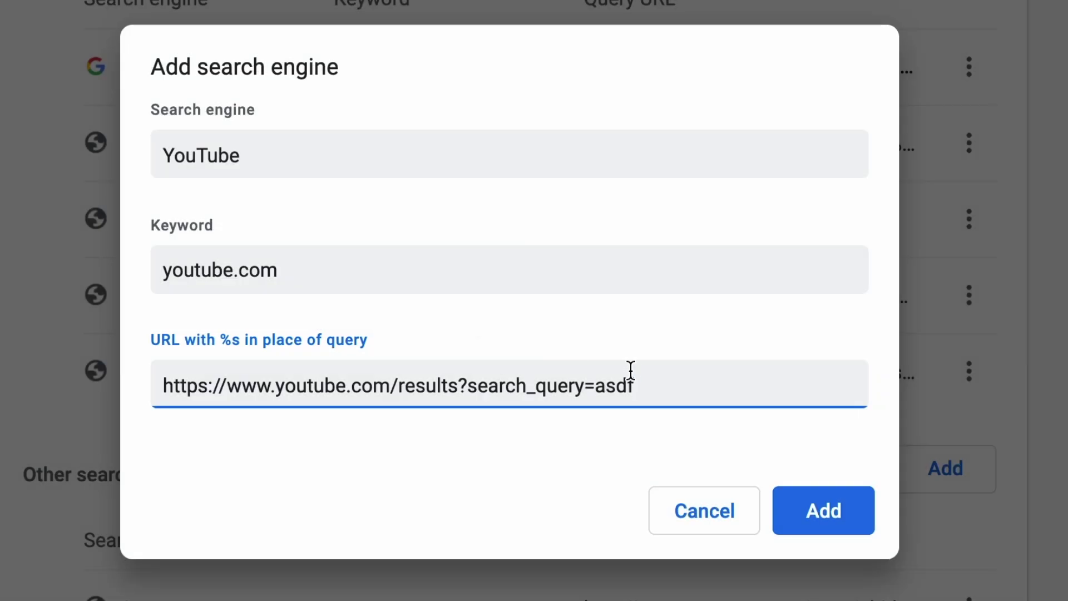
pyautogui.moveTo(616, 382); pyautogui.dragTo(599, 382)
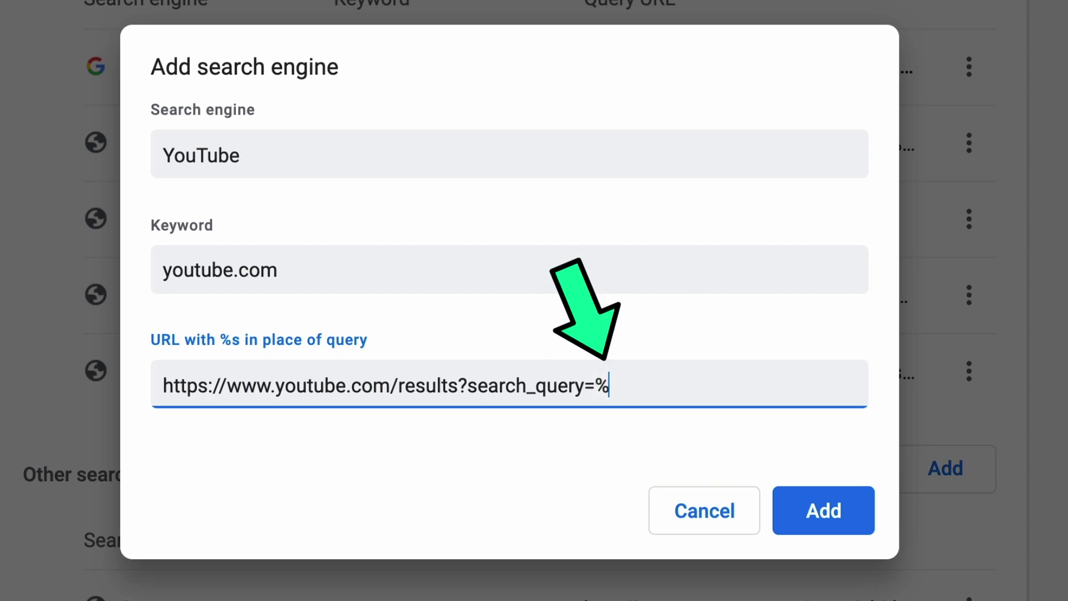
pyautogui.click(815, 526)
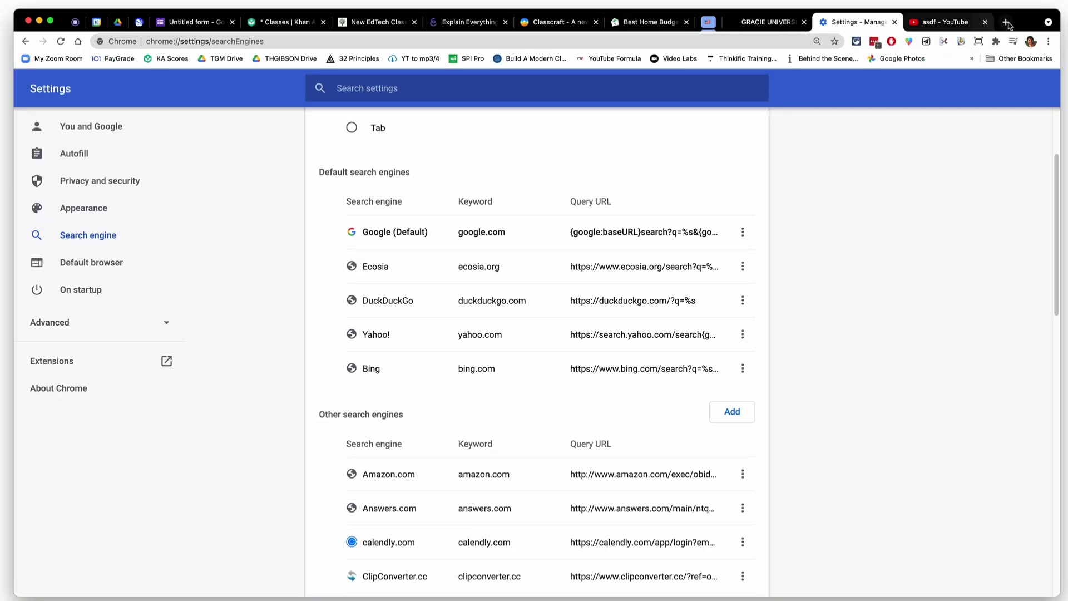
pyautogui.click(1007, 23)
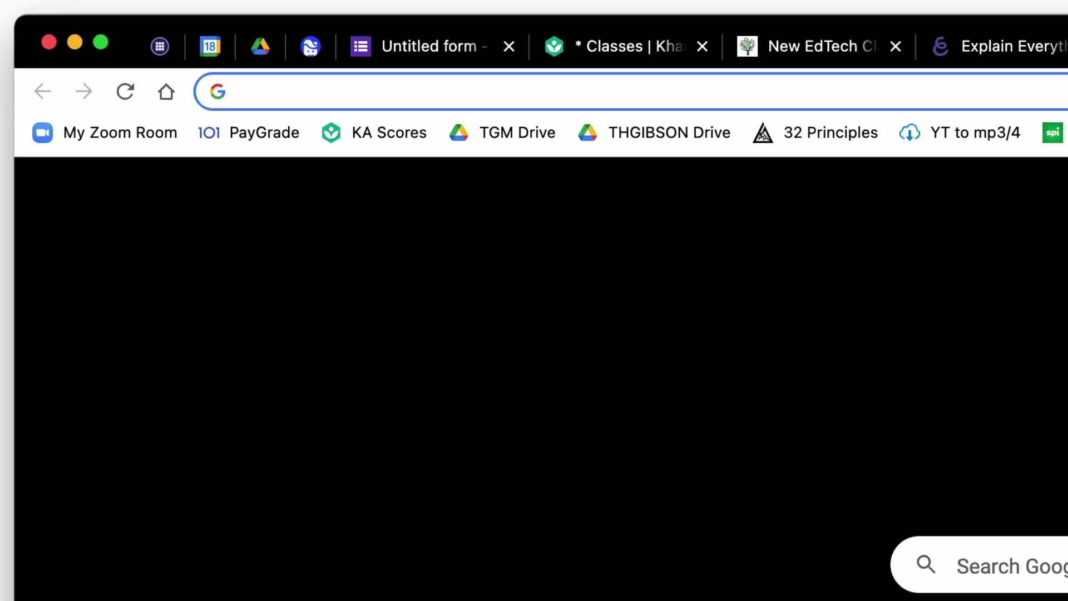
# Enter youtube.com in the new tab's address bar to try the search shortcut
pyautogui.write('youtube.com')
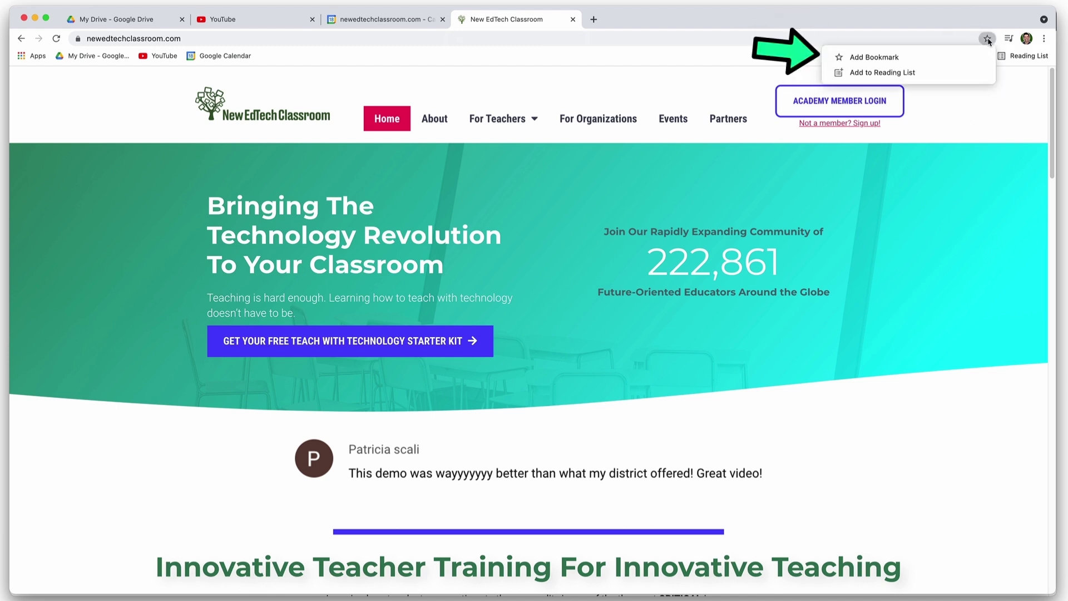
# Bookmark the New EdTech Classroom homepage on the Bookmarks Bar with an empty name
pyautogui.click(913, 58)
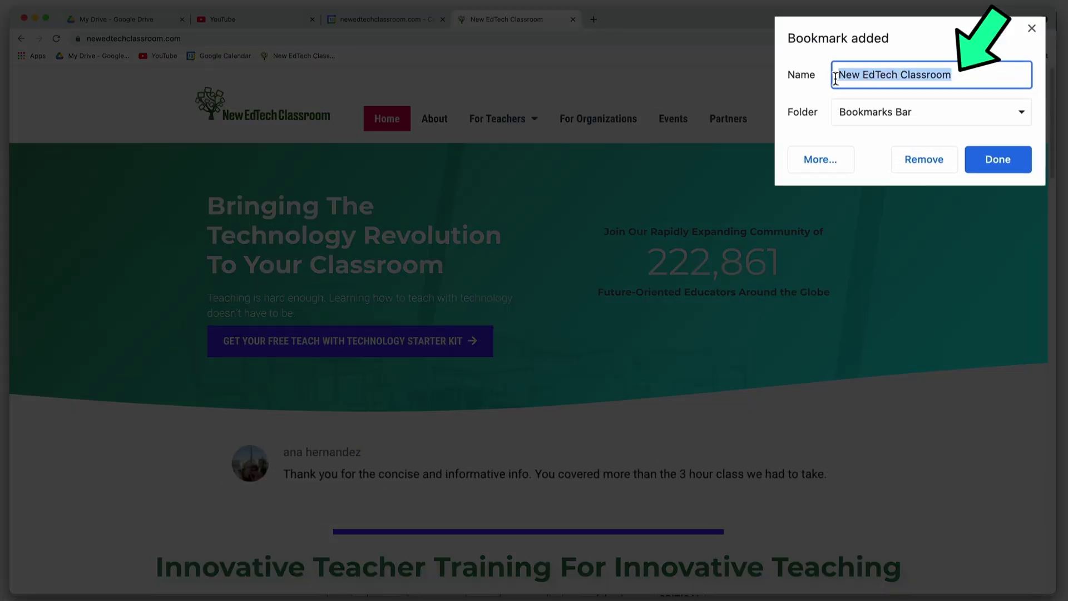
pyautogui.click(1016, 160)
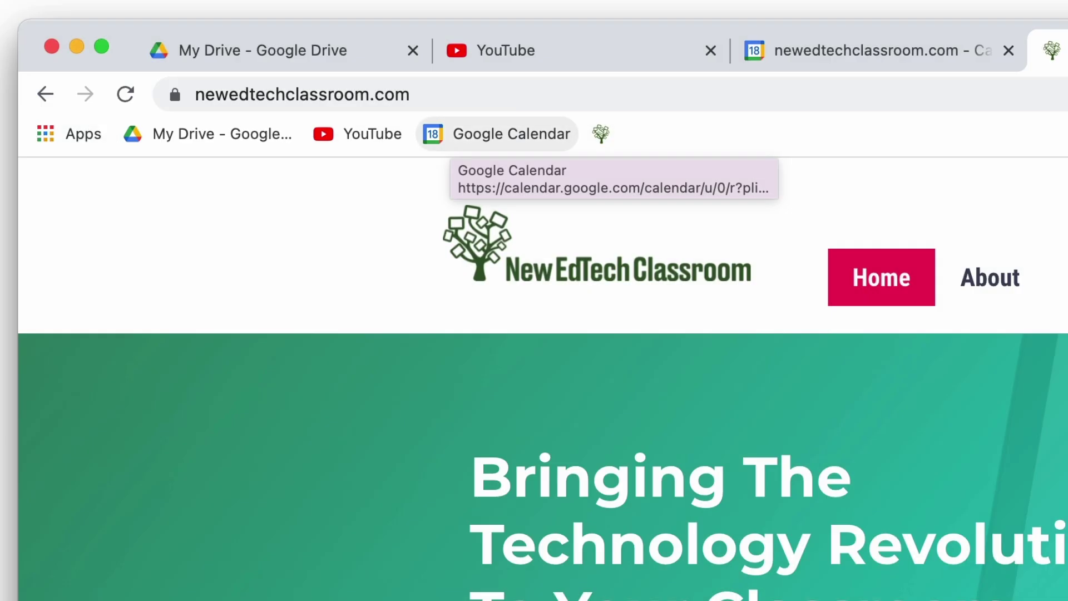
# Clear the Google Calendar bookmark's name so it shows as an icon only
pyautogui.rightClick(451, 135)
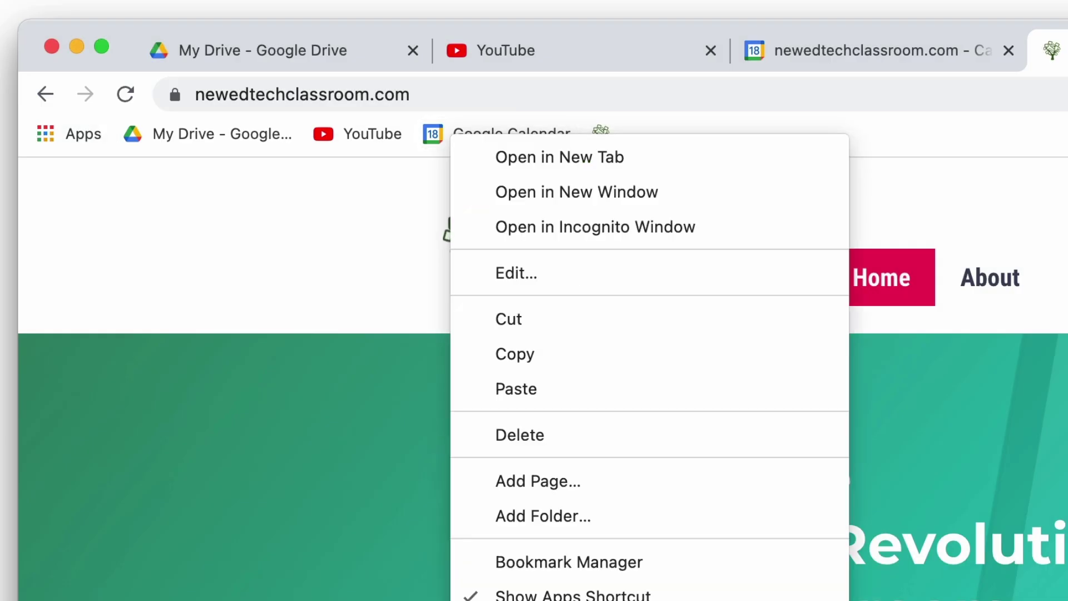
pyautogui.click(534, 273)
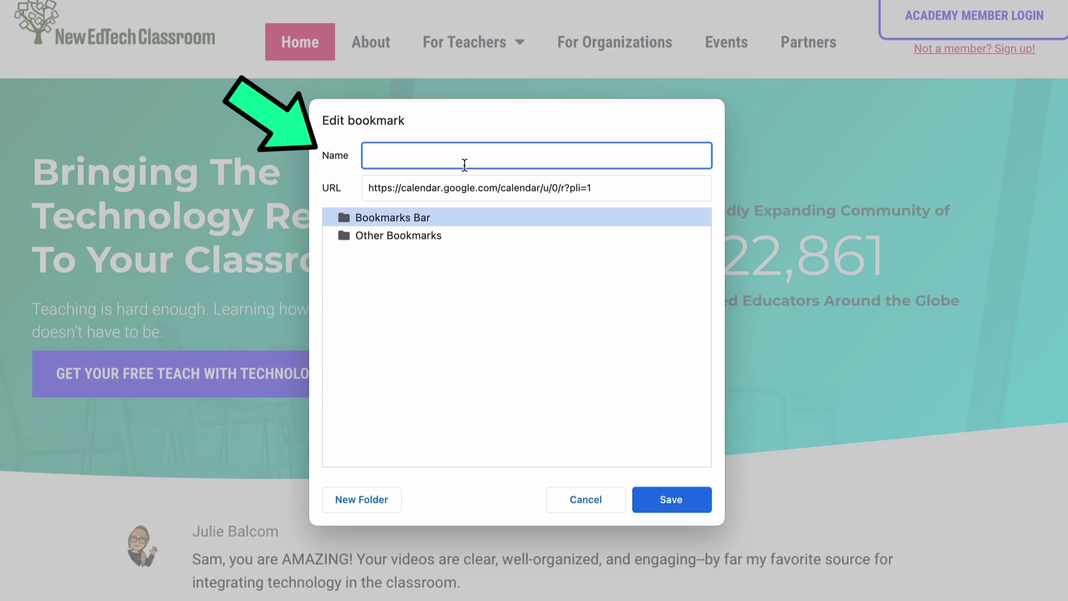
pyautogui.click(673, 500)
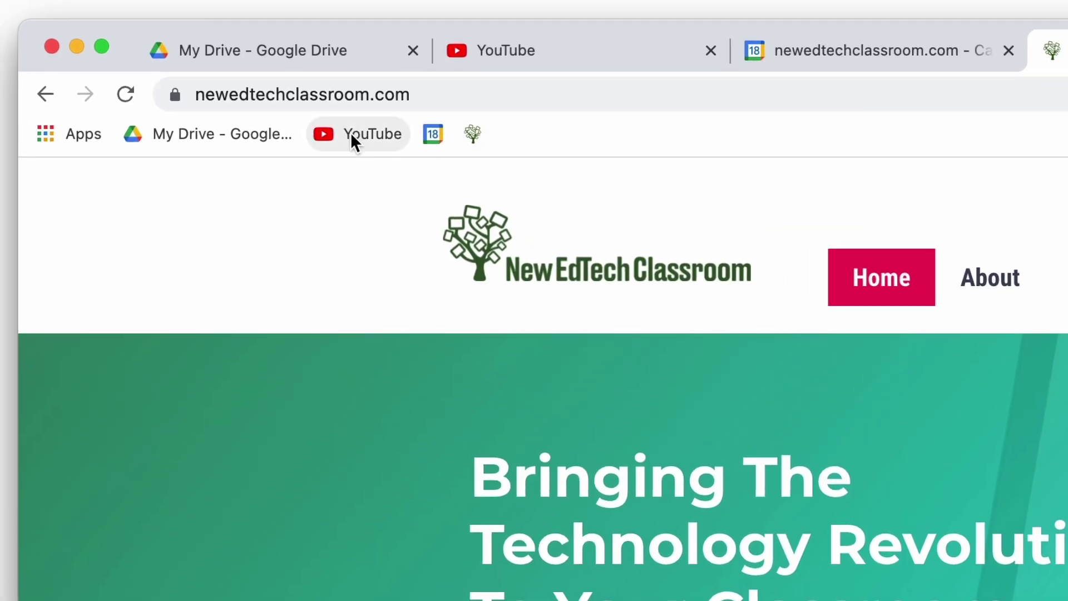
pyautogui.rightClick(353, 141)
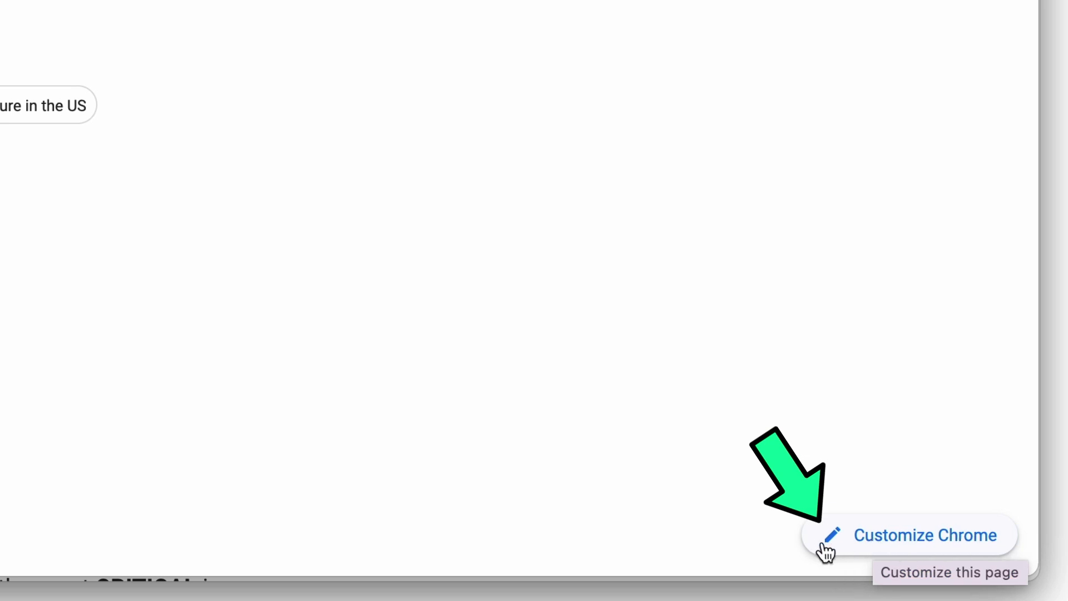
# Set the New Tab background to the green 'Tessellation 12' image from Geometric shapes
pyautogui.click(896, 550)
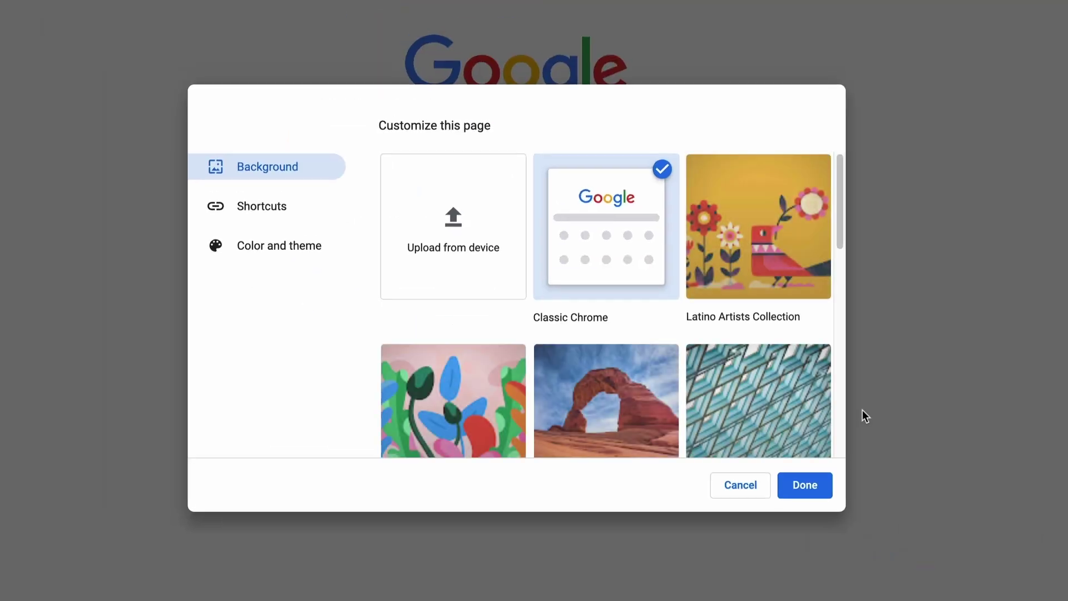
pyautogui.scroll(-3, 684, 365)
pyautogui.scroll(-4, 684, 360)
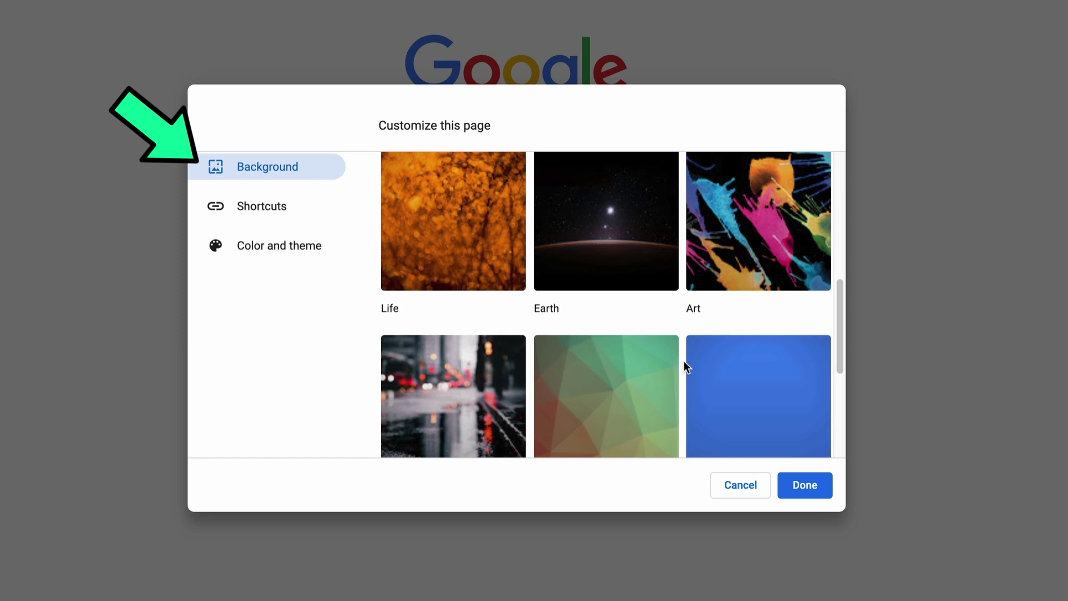
pyautogui.scroll(7, 684, 361)
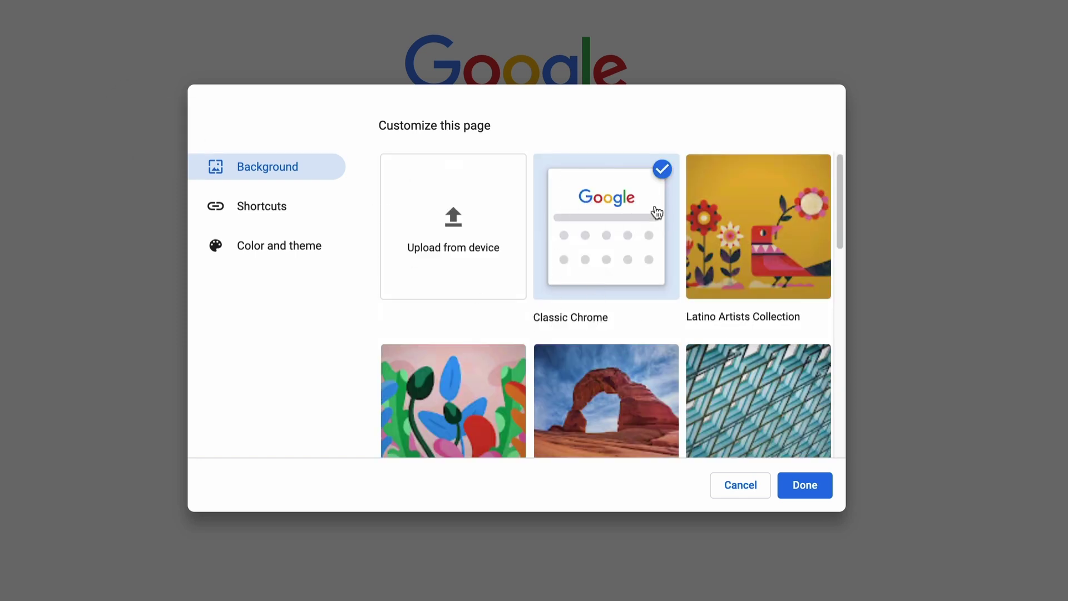
pyautogui.scroll(-8, 657, 212)
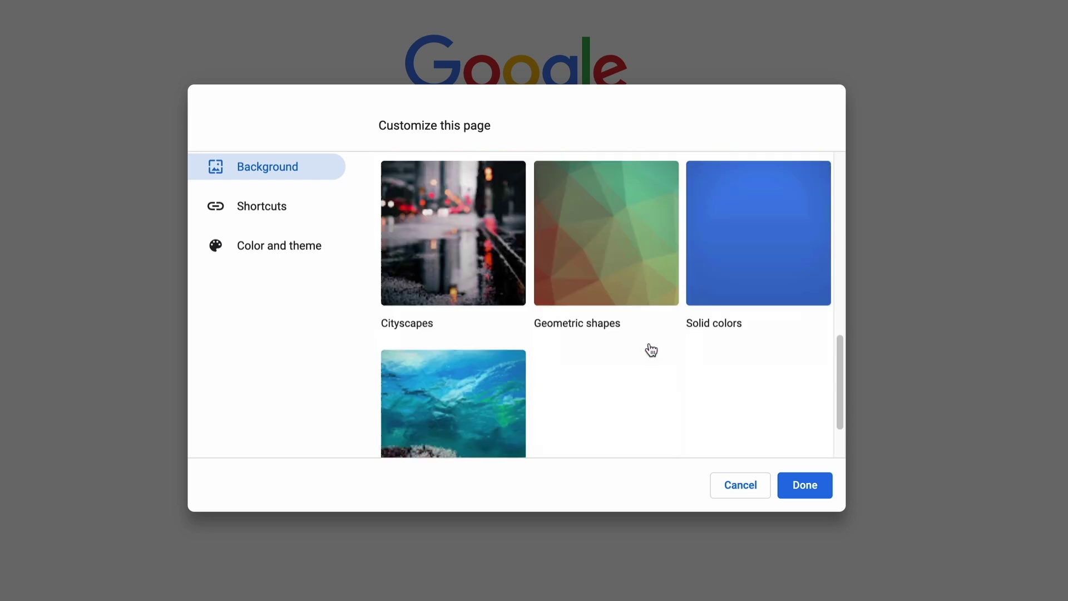
pyautogui.scroll(5, 627, 206)
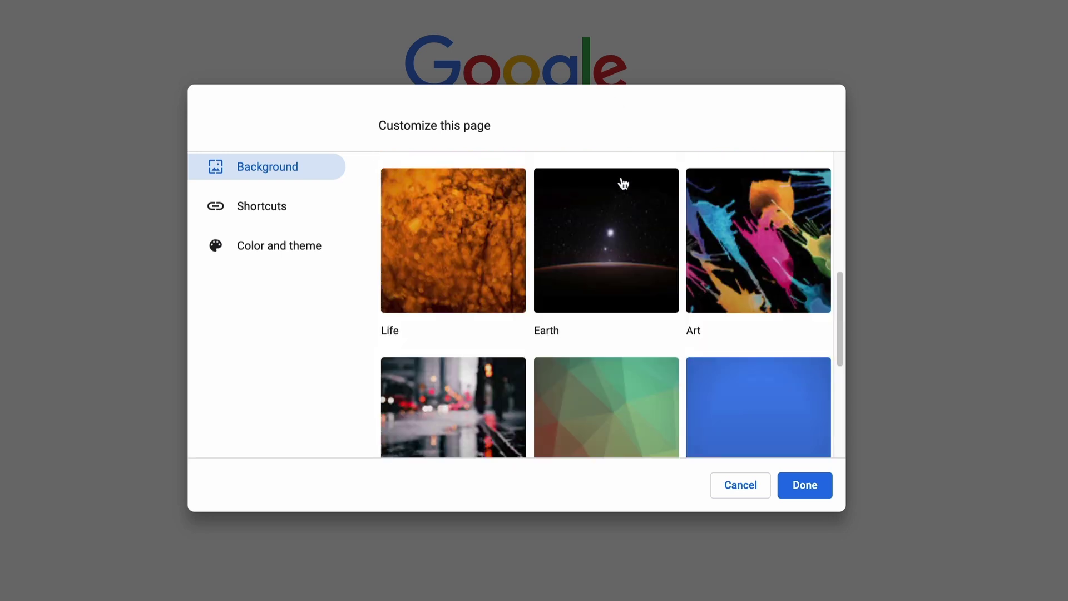
pyautogui.scroll(-5, 623, 312)
pyautogui.scroll(3, 601, 278)
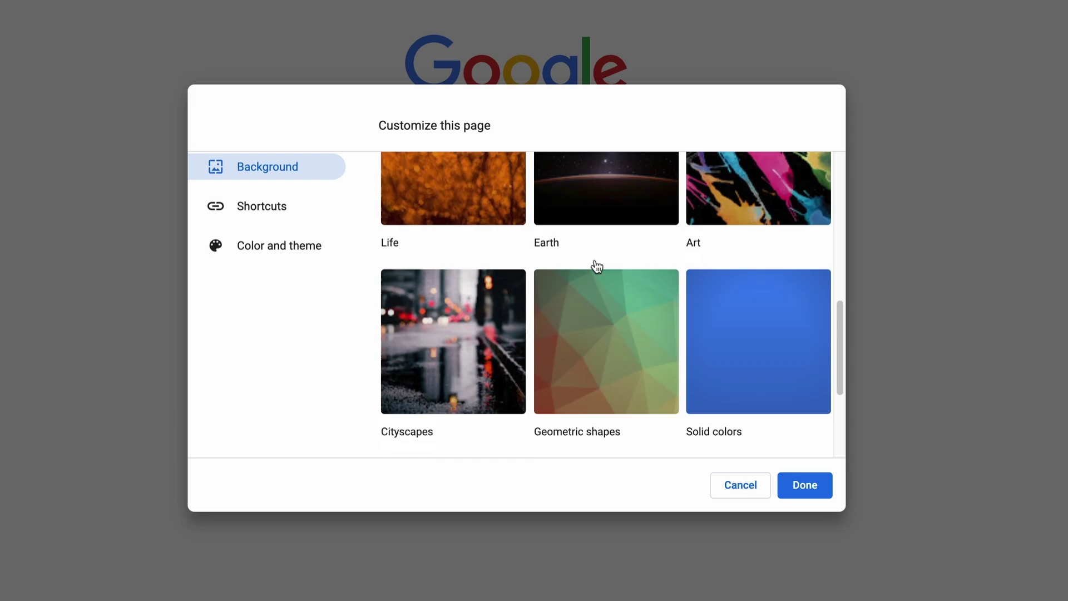
pyautogui.click(598, 301)
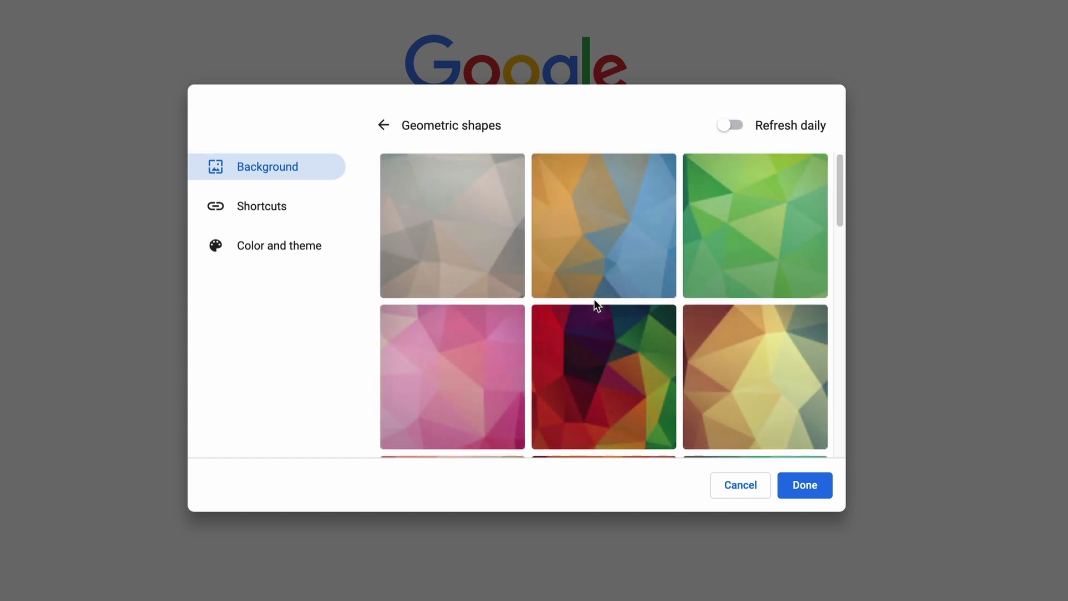
pyautogui.click(753, 215)
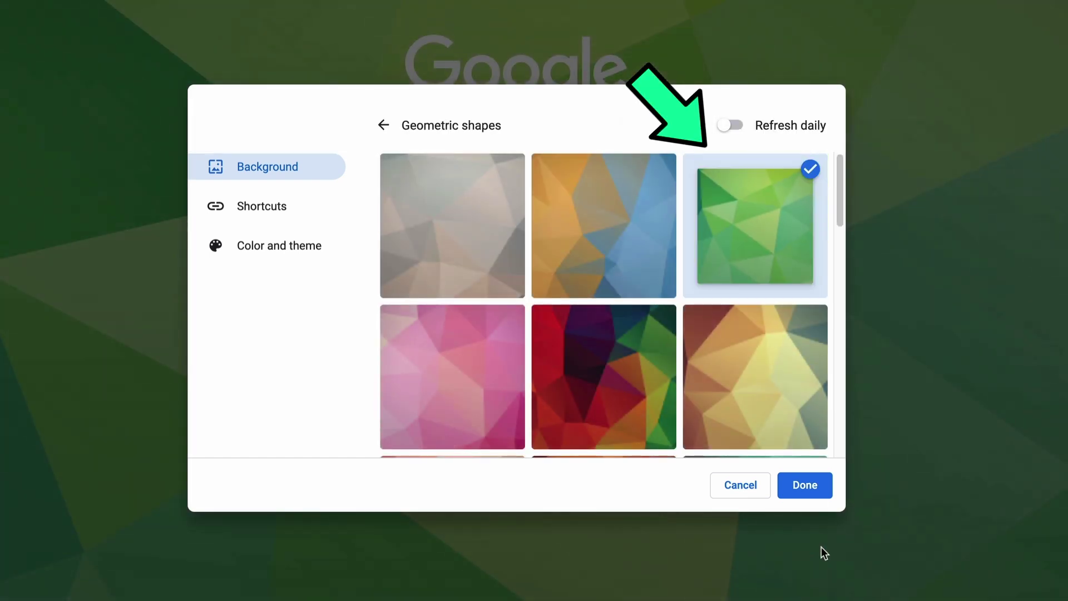
pyautogui.click(807, 484)
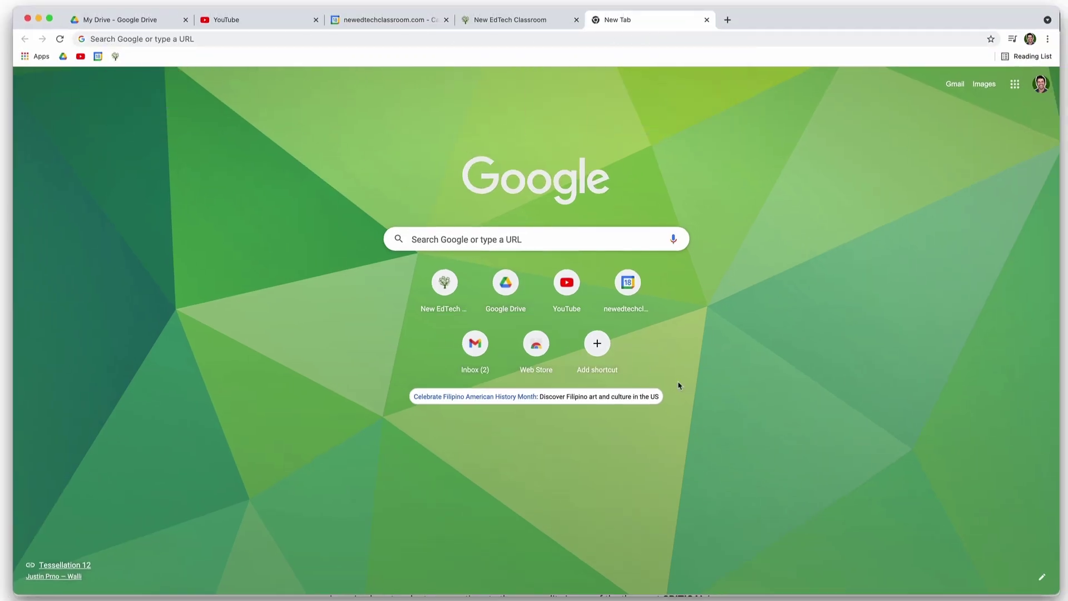
pyautogui.click(1040, 584)
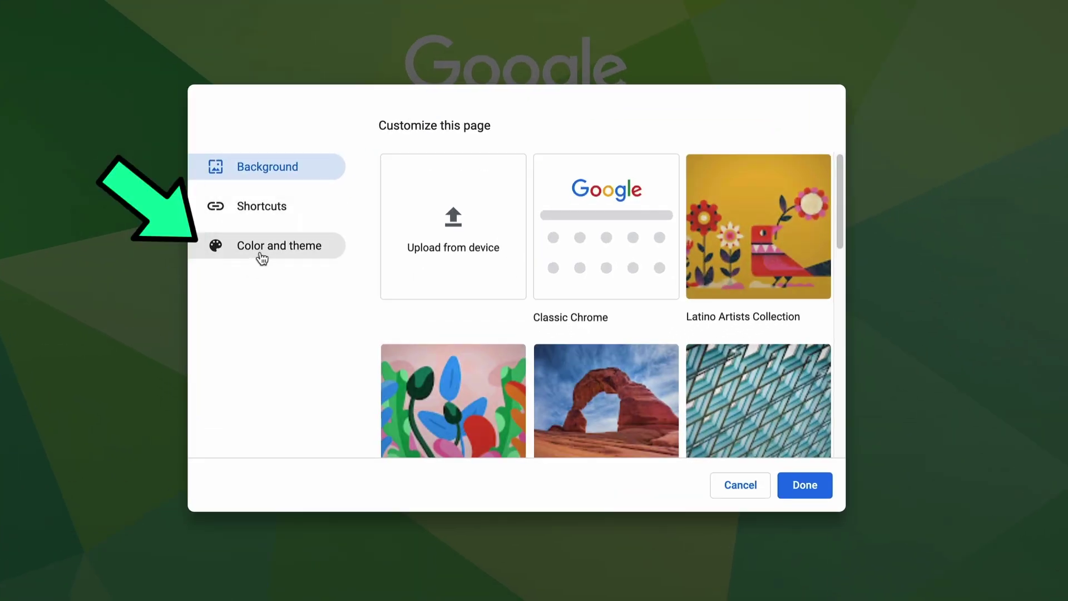
# Apply the Light green colour theme from Color and theme
pyautogui.click(261, 256)
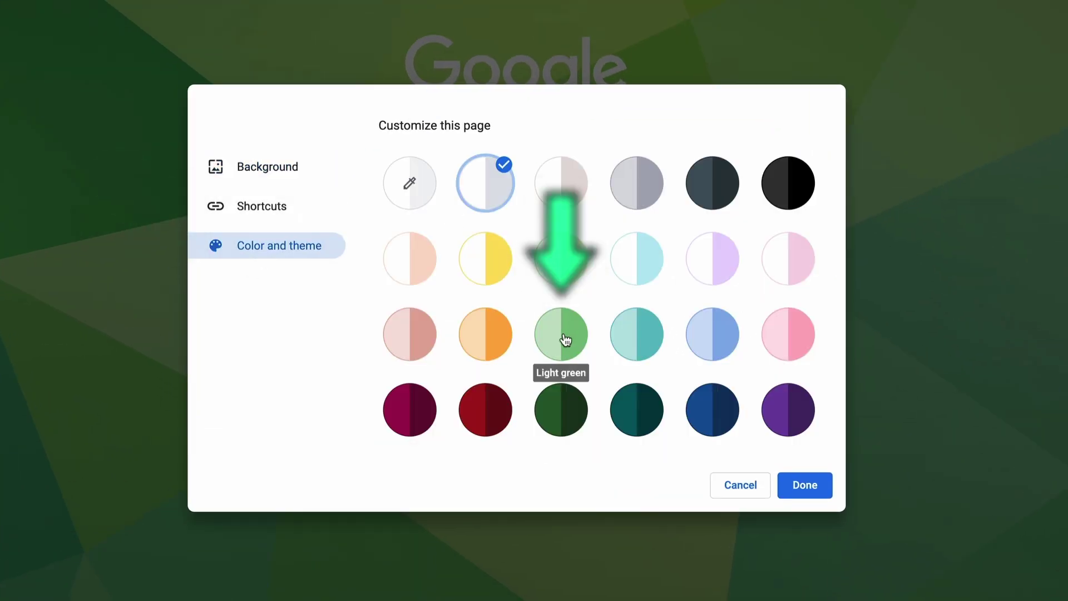
pyautogui.click(817, 490)
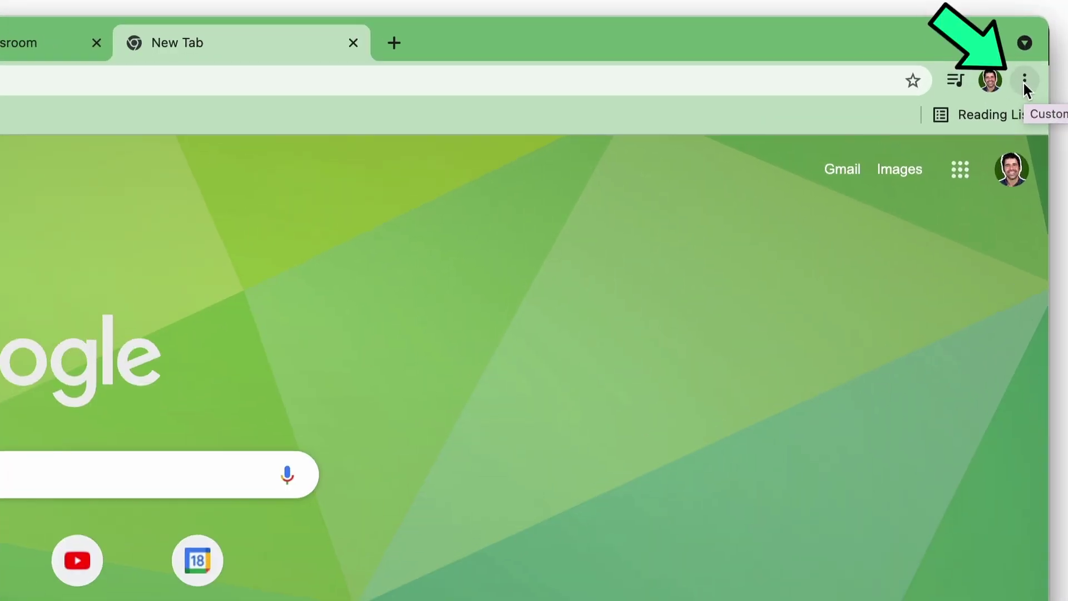
# Go to Settings > Appearance and open the Theme gallery in the Chrome Web Store
pyautogui.click(1034, 64)
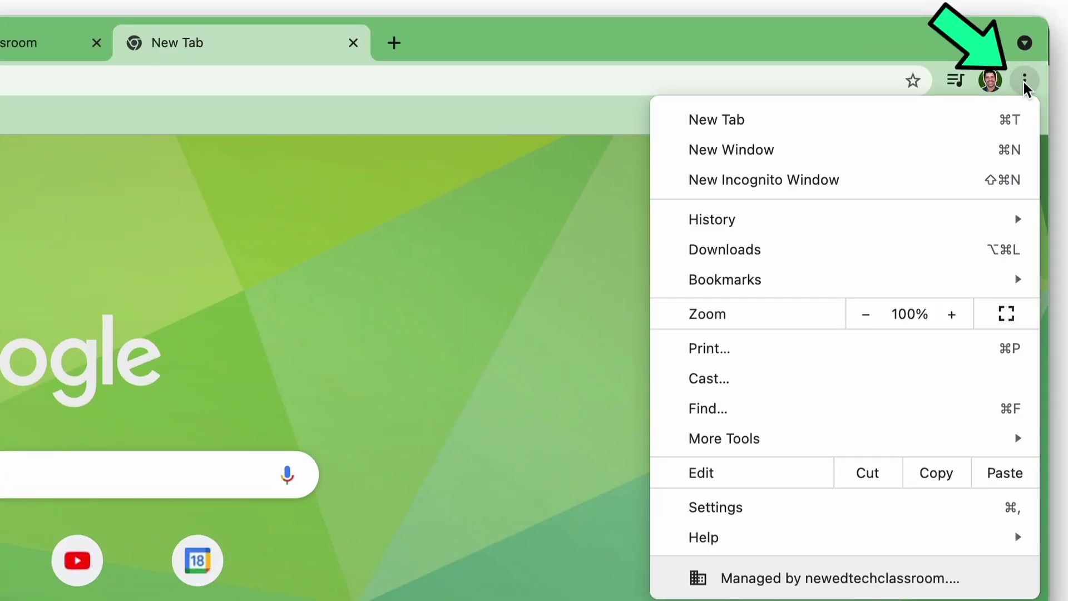
pyautogui.click(775, 504)
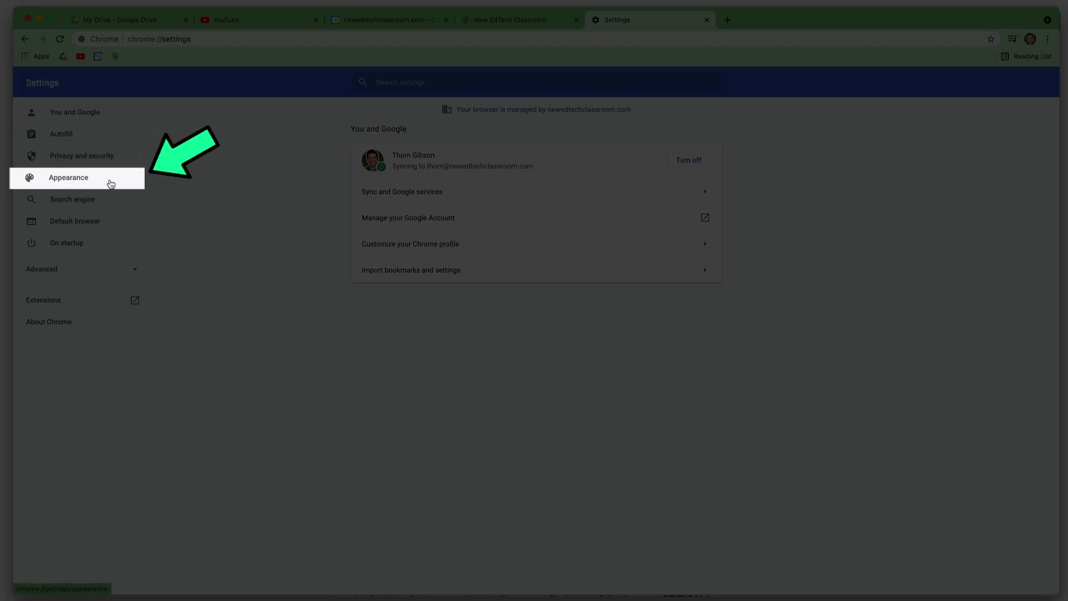
pyautogui.click(111, 183)
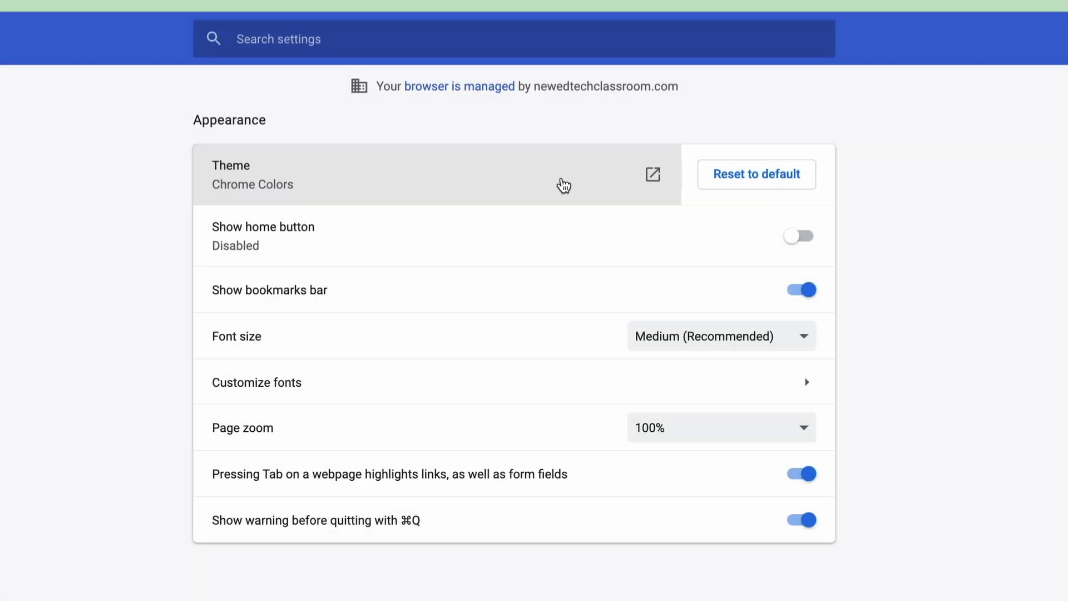
pyautogui.click(564, 185)
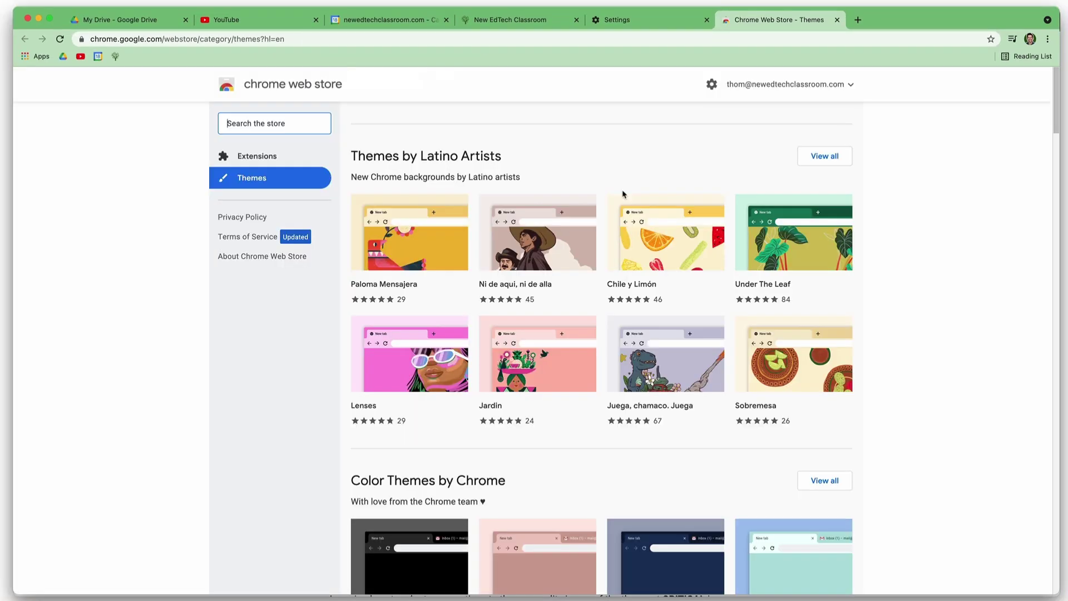
# Open the Blue/Green Cubes theme page from the A Splash of Color collection
pyautogui.scroll(-15, 638, 316)
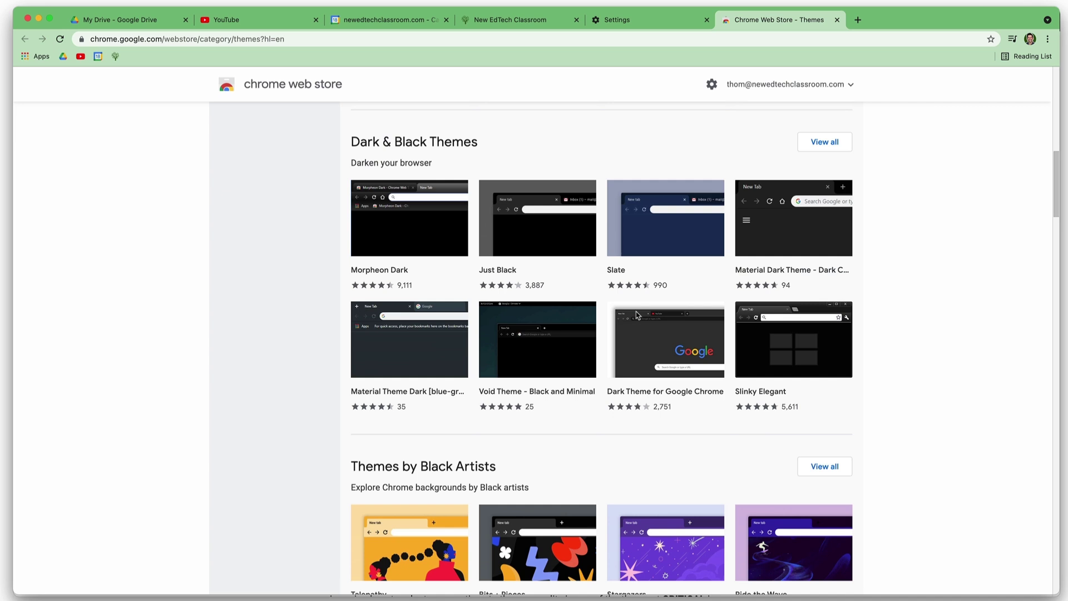
pyautogui.scroll(-15, 637, 315)
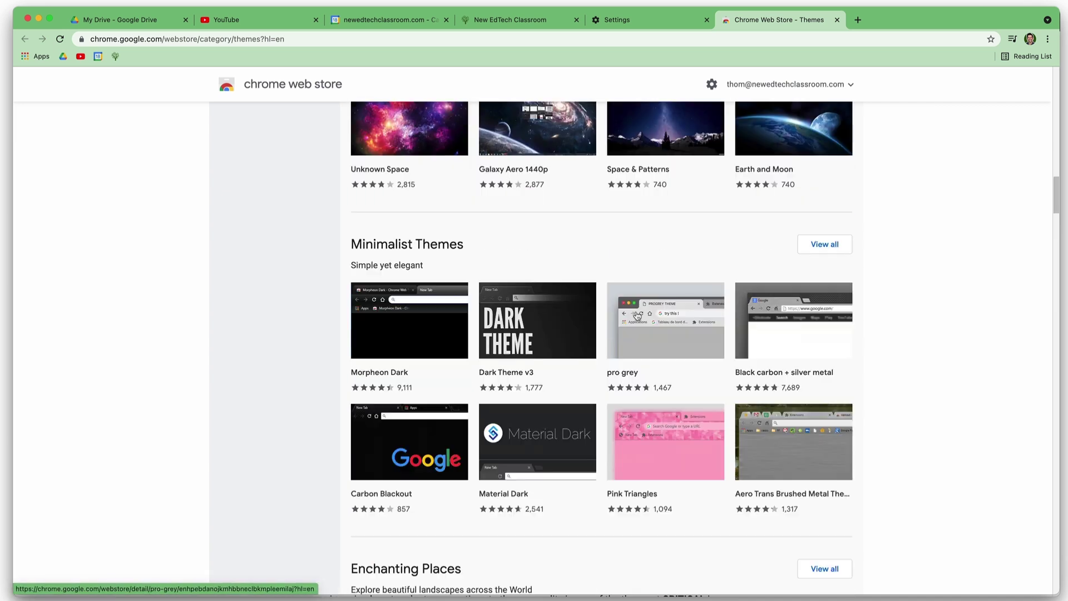
pyautogui.scroll(-15, 637, 316)
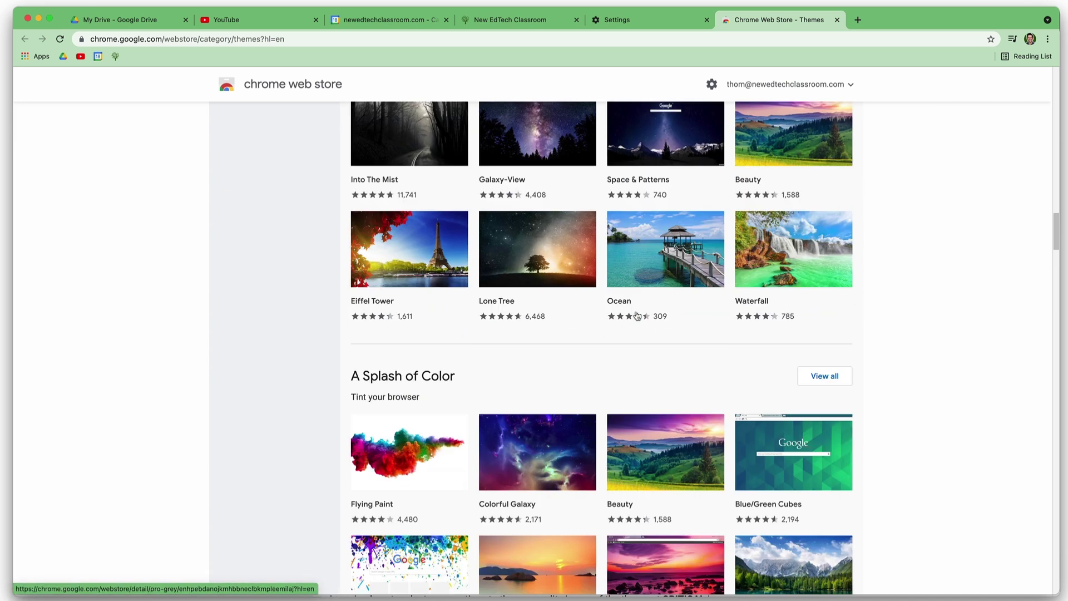
pyautogui.scroll(-3, 711, 320)
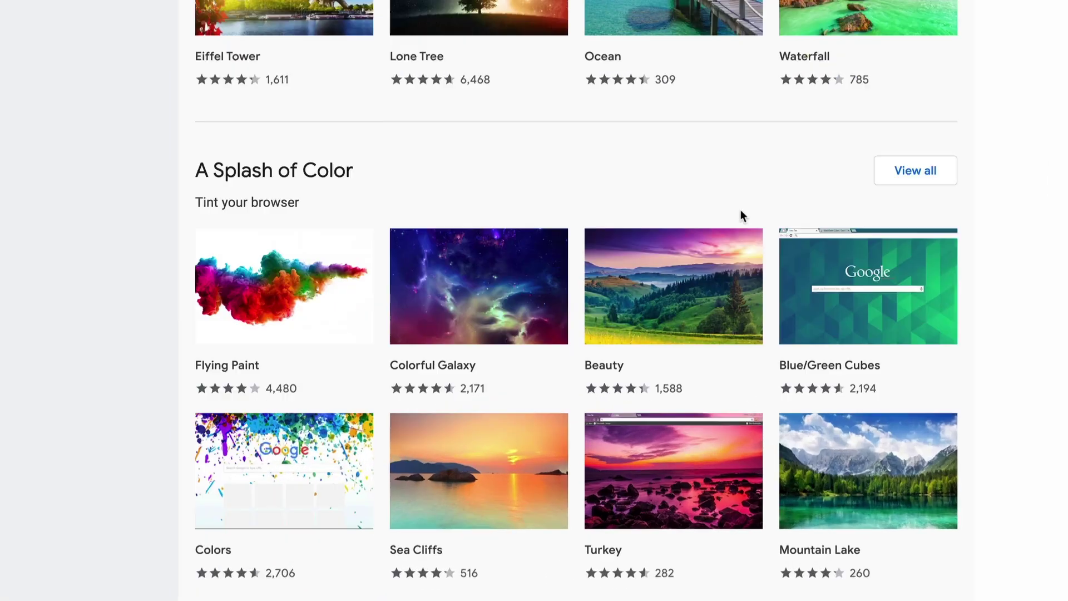
pyautogui.moveTo(828, 302)
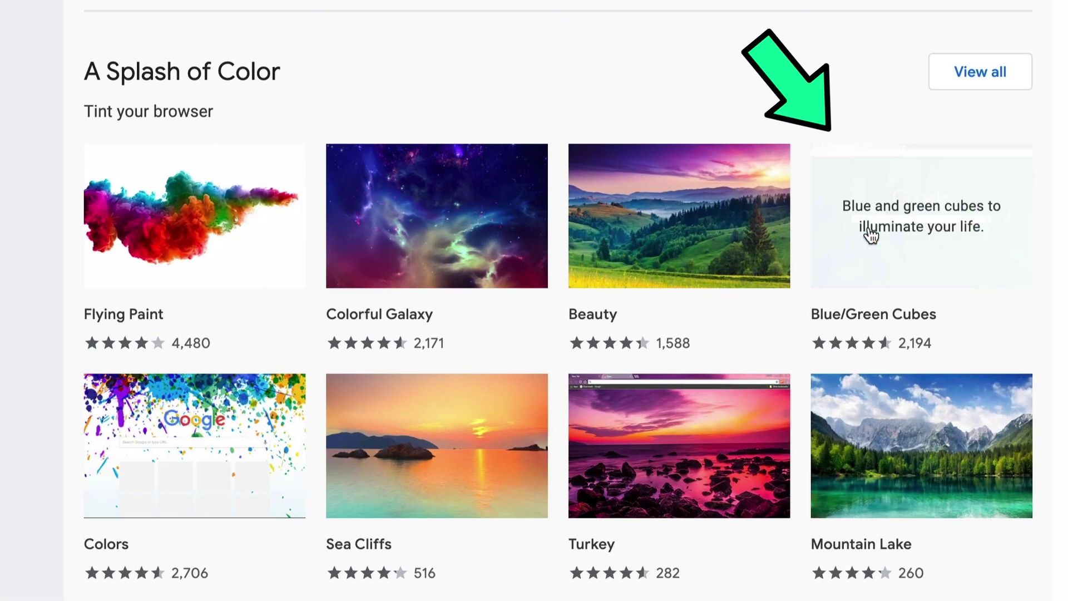
pyautogui.click(923, 235)
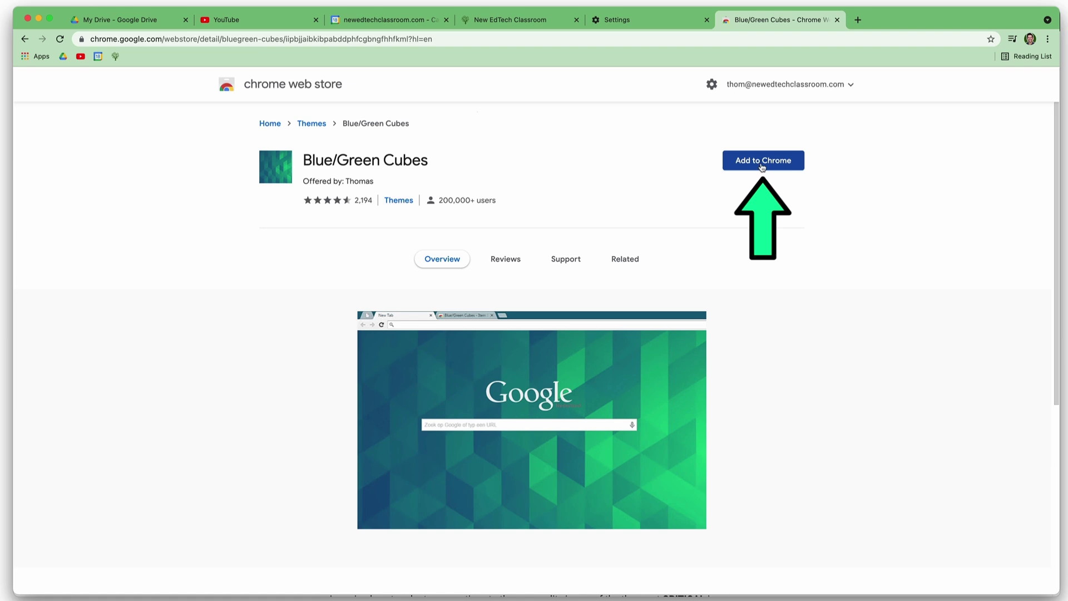
pyautogui.click(859, 20)
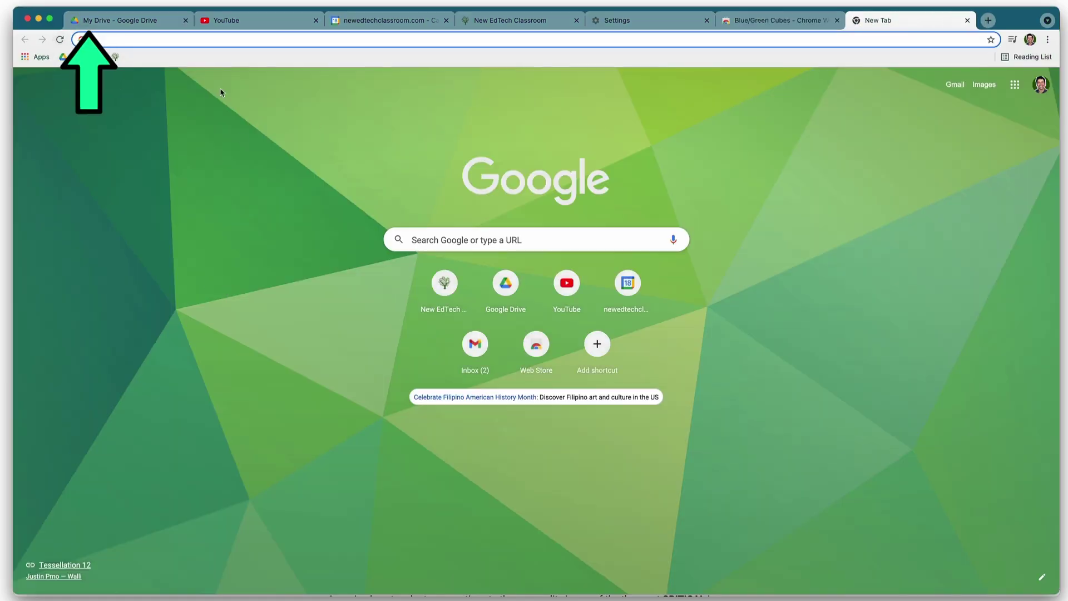
pyautogui.click(781, 25)
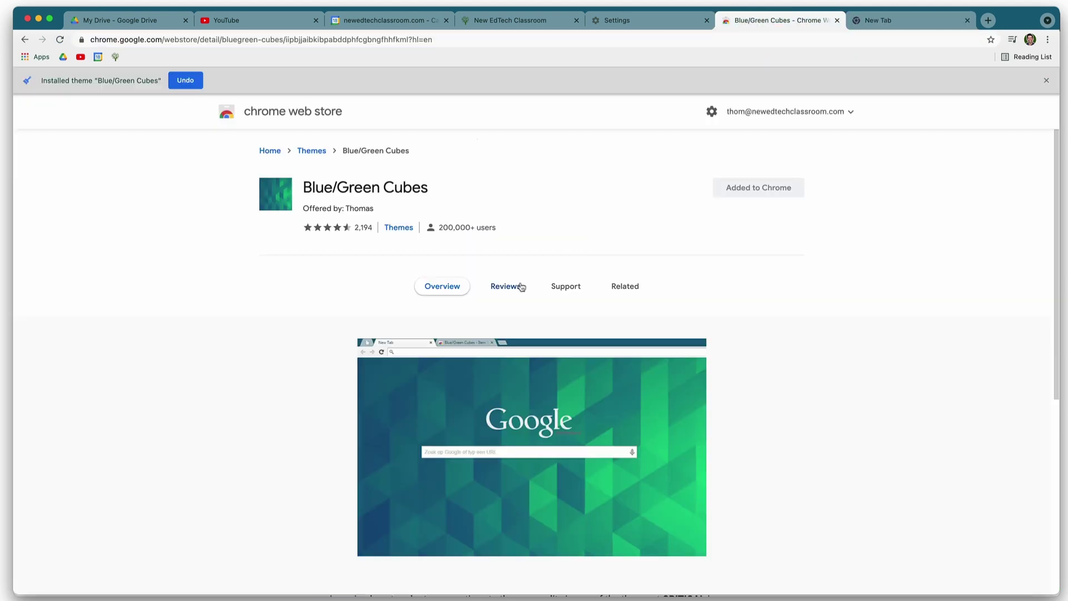